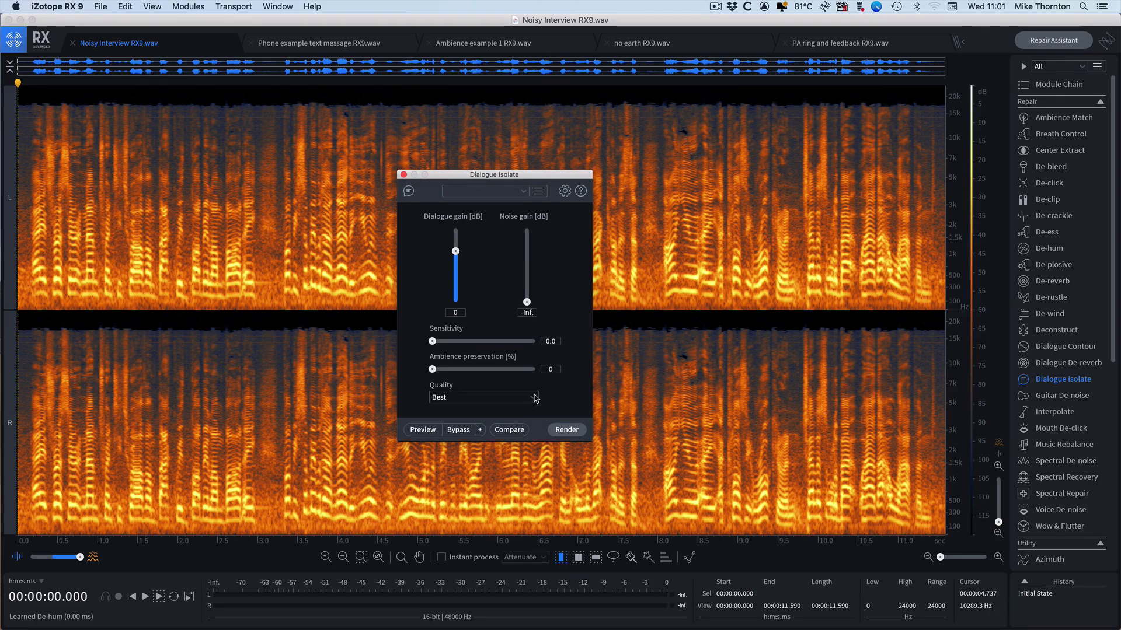
# - Keep Best quality in Dialogue Isolate and play the interview once for reference
pyautogui.click(525, 398)
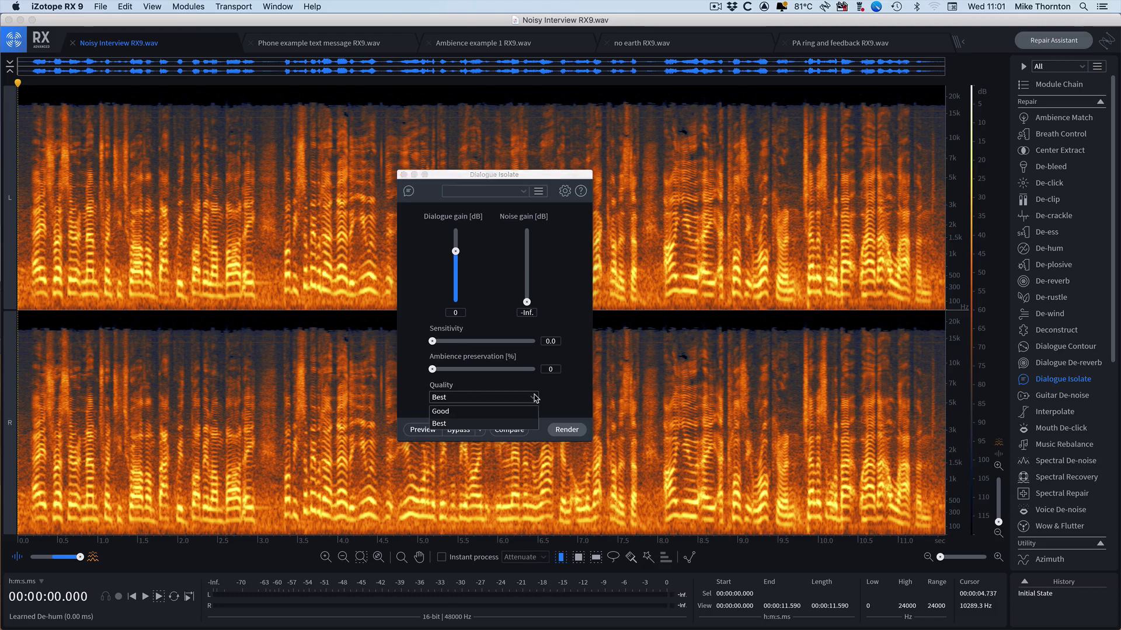
pyautogui.click(515, 424)
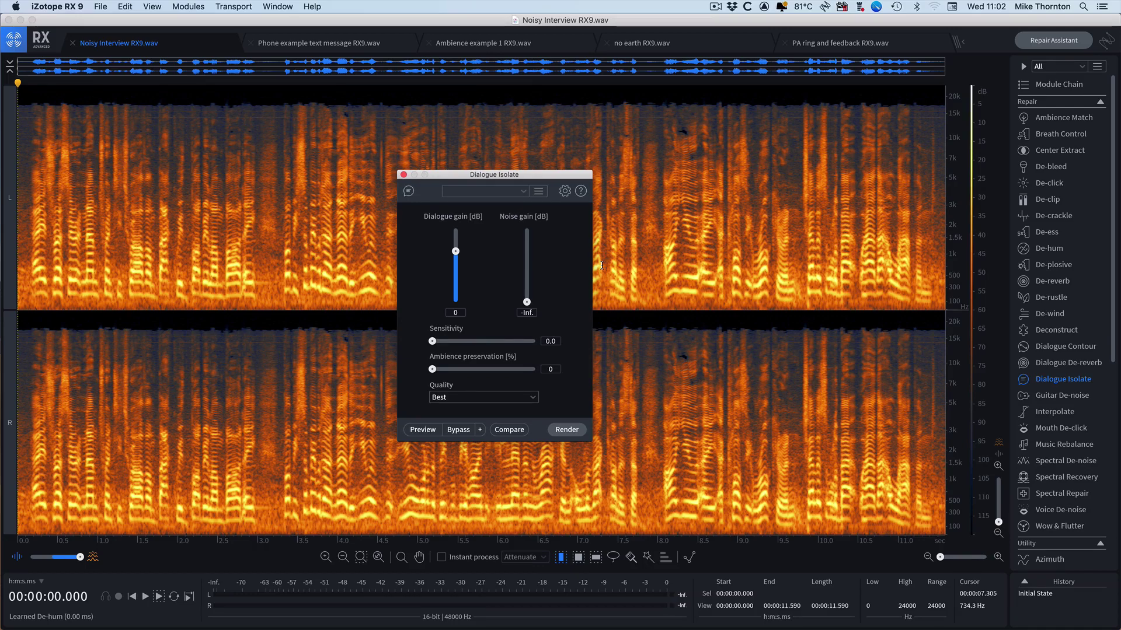
pyautogui.press('space')
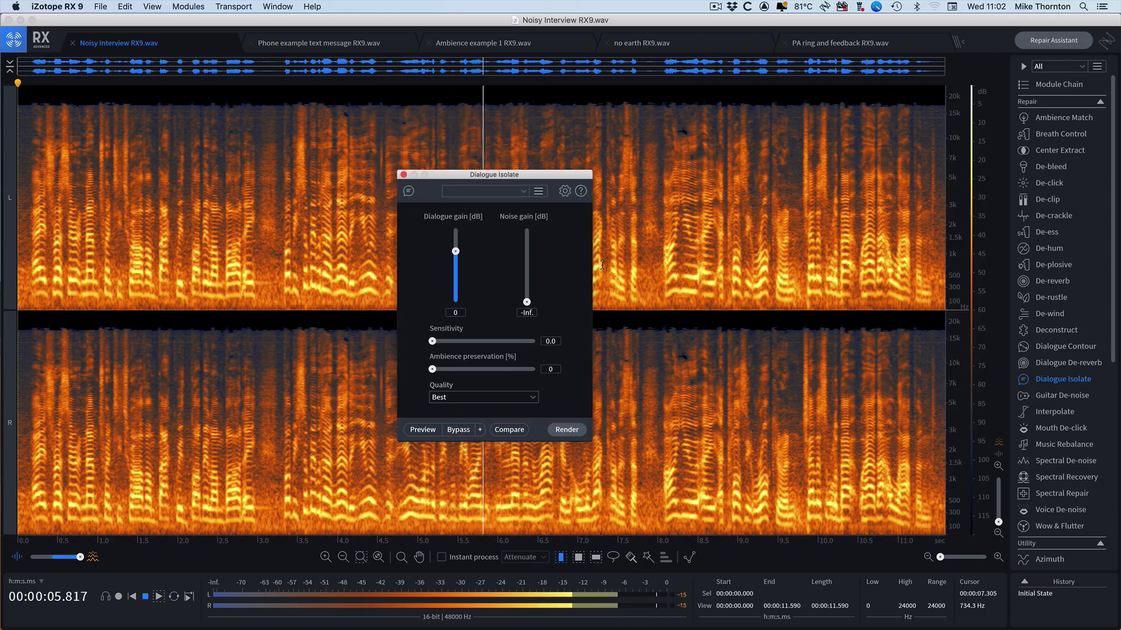
pyautogui.press('space')
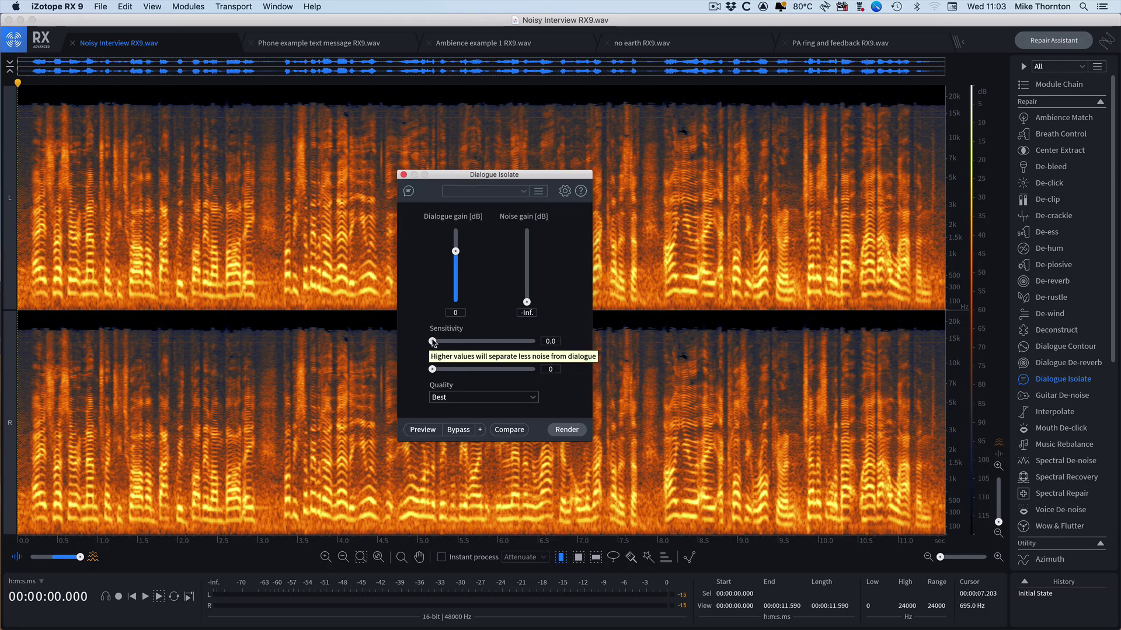
# - Raise Sensitivity to 5.8 and preview the isolated dialogue
pyautogui.moveTo(437, 344); pyautogui.dragTo(494, 351)
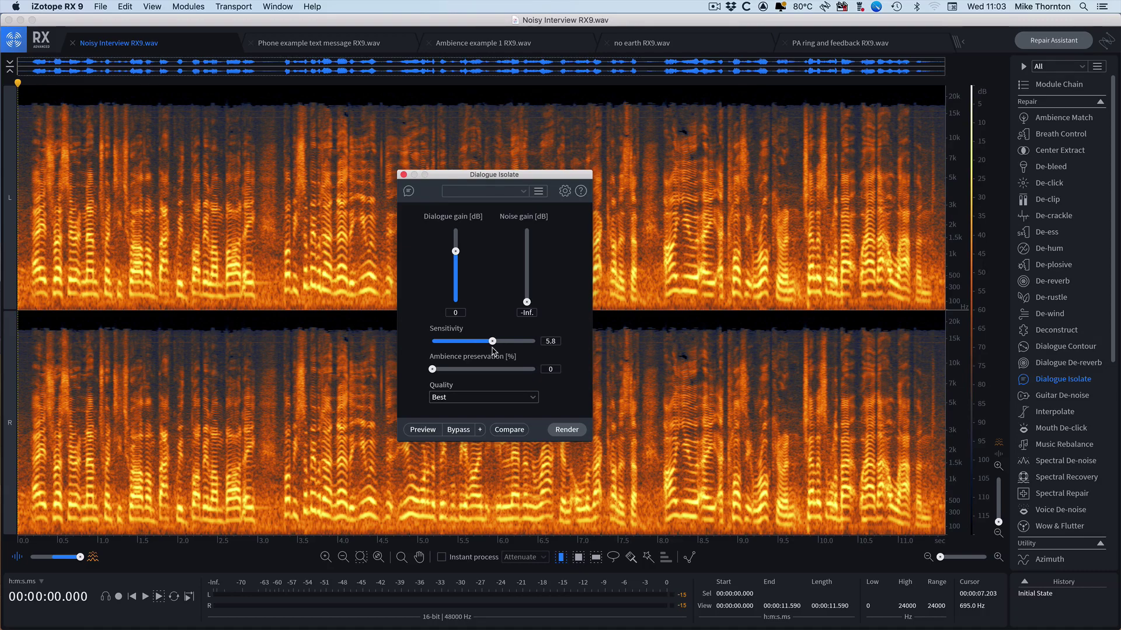
pyautogui.click(425, 432)
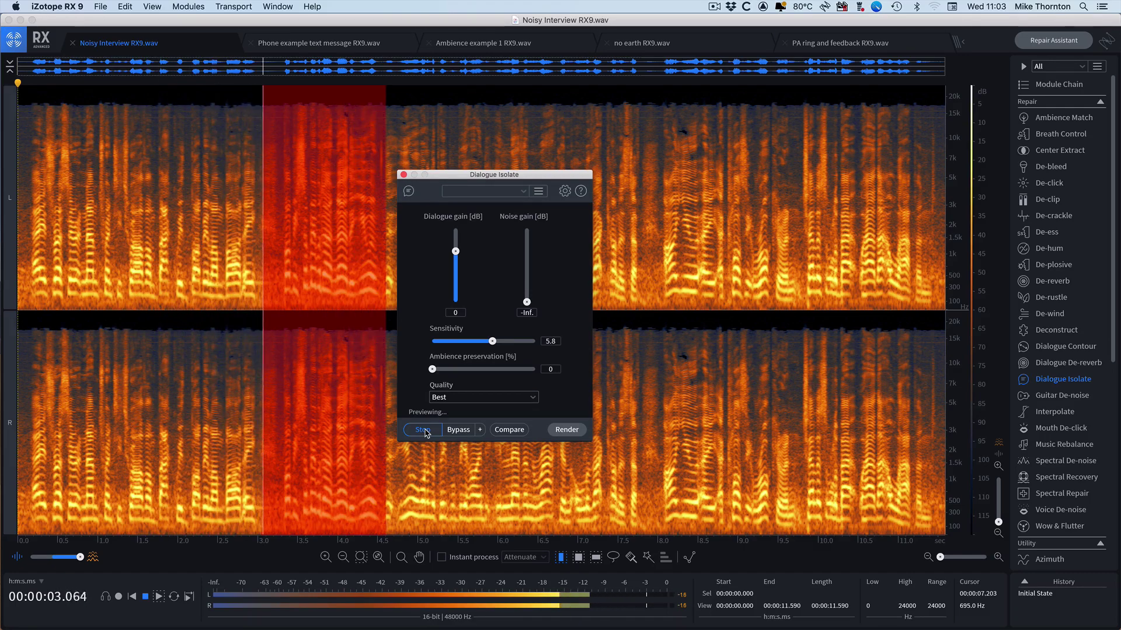
pyautogui.click(424, 431)
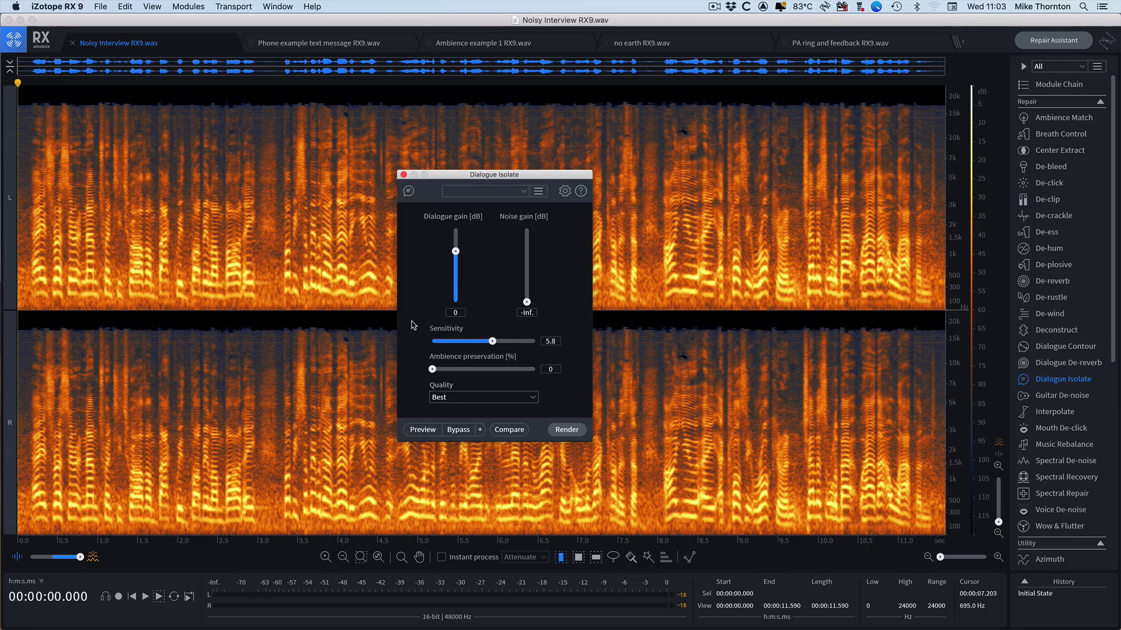
# - Add the current settings to Compare Settings and rename the 'Dialogue Isolate: Settings 1' entry to 'New'
pyautogui.click(513, 435)
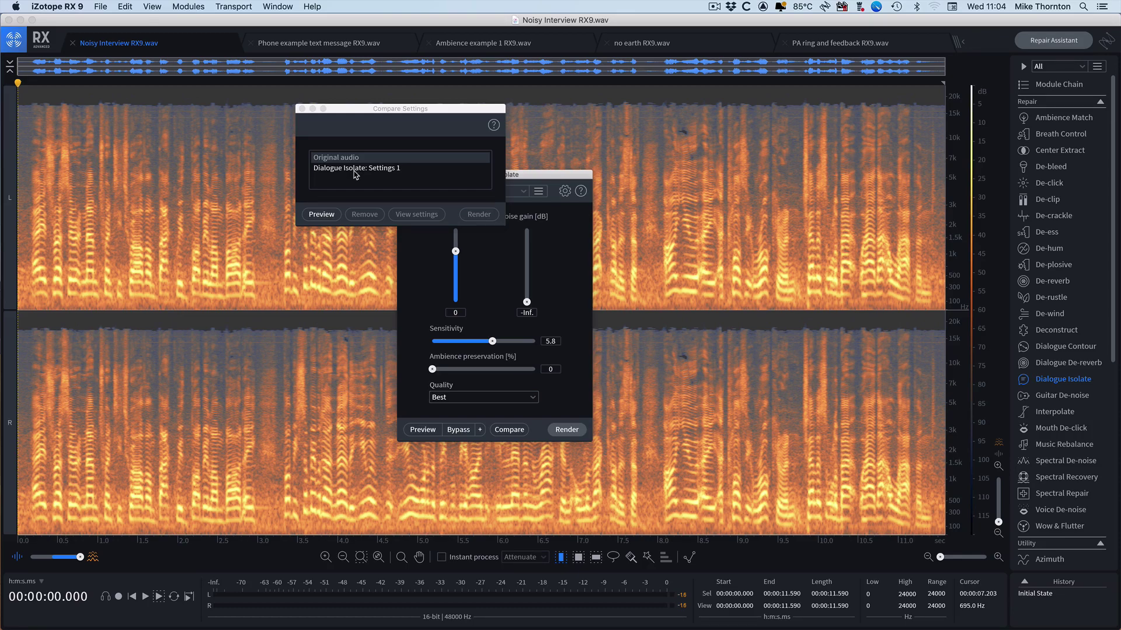
pyautogui.click(354, 172)
pyautogui.doubleClick(354, 170)
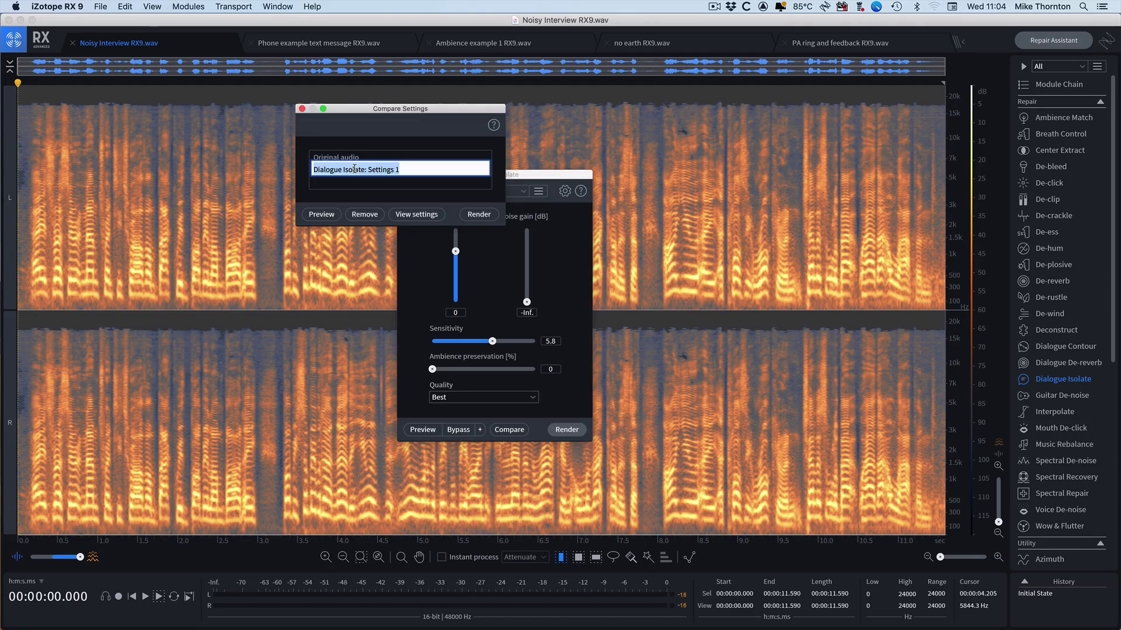
pyautogui.write('New')
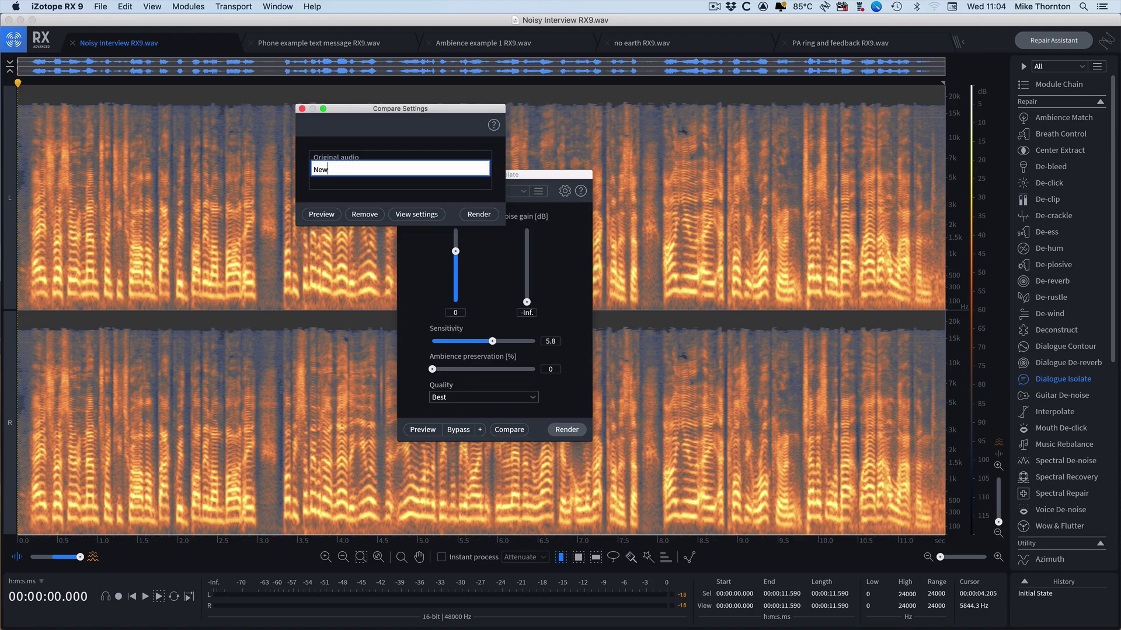
pyautogui.press('Return')
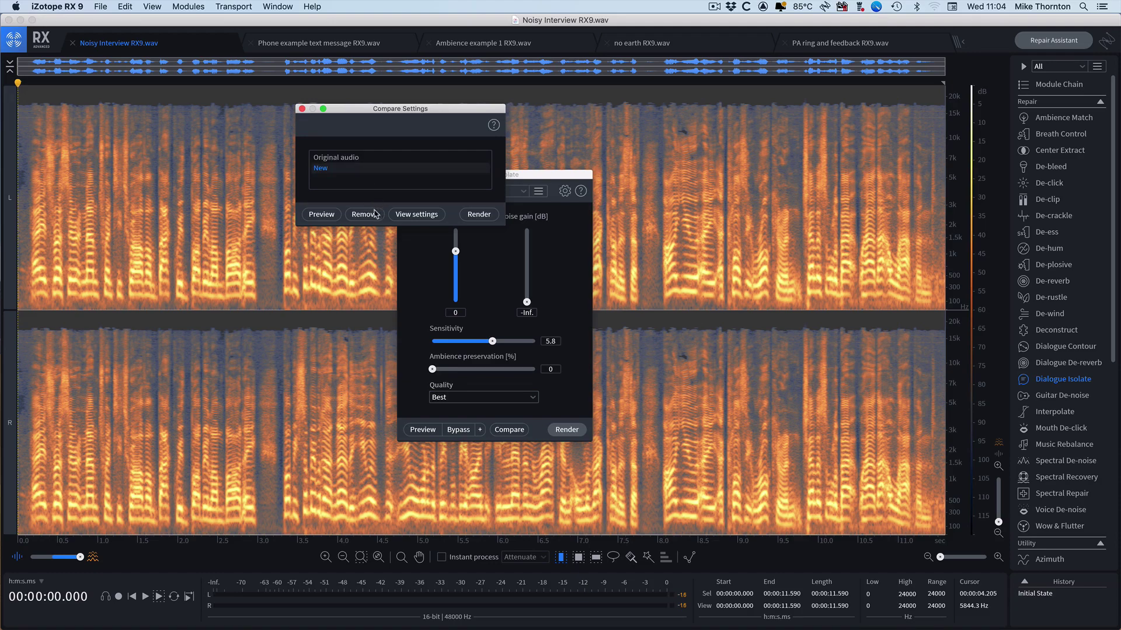
# - Enable Use legacy algorithm and add these settings as a new Compare Settings entry
pyautogui.click(565, 192)
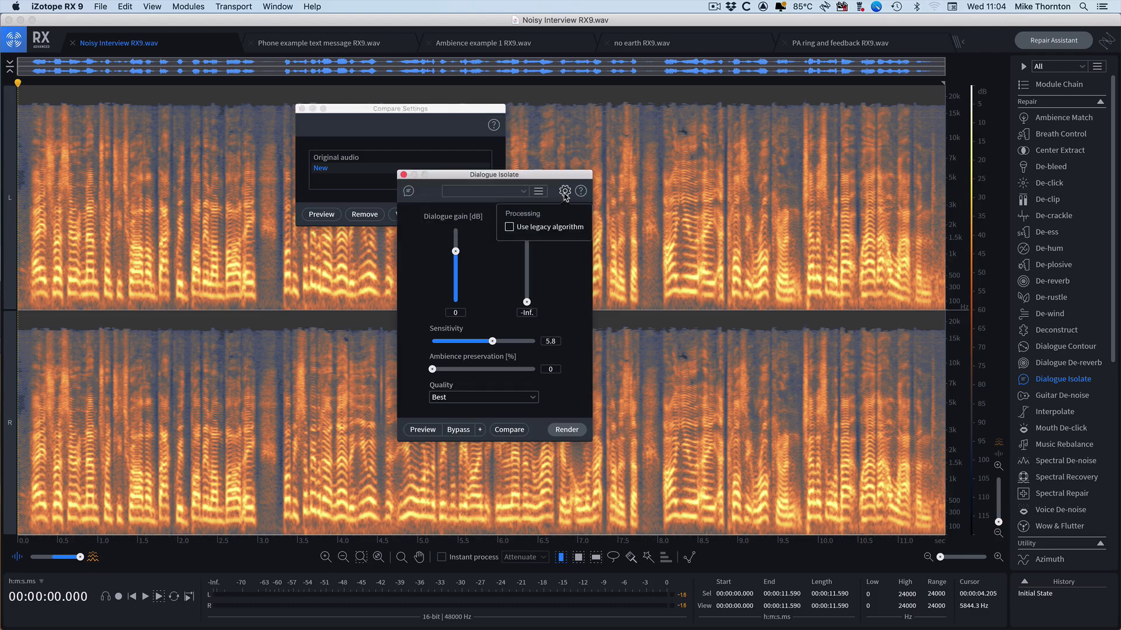
pyautogui.click(509, 228)
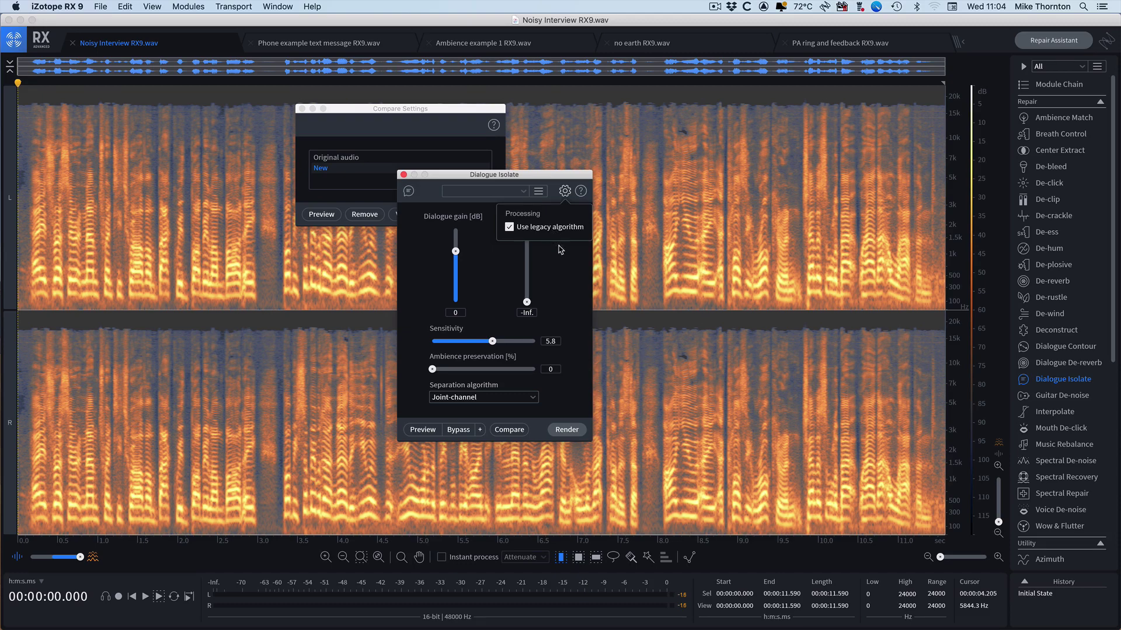
pyautogui.click(372, 156)
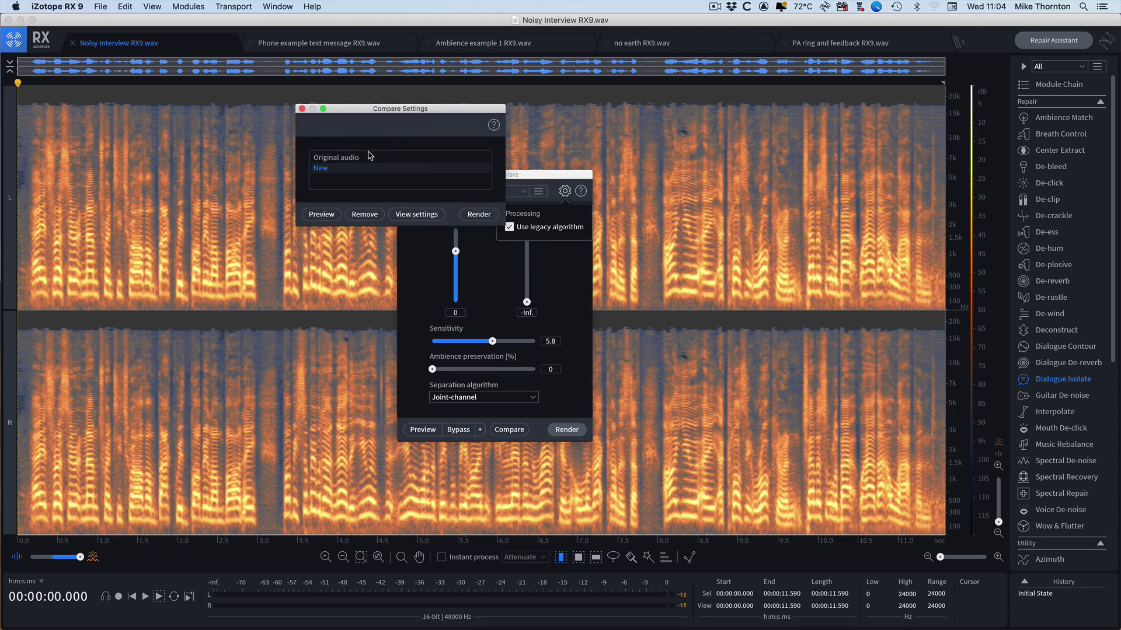
pyautogui.click(371, 156)
pyautogui.click(538, 176)
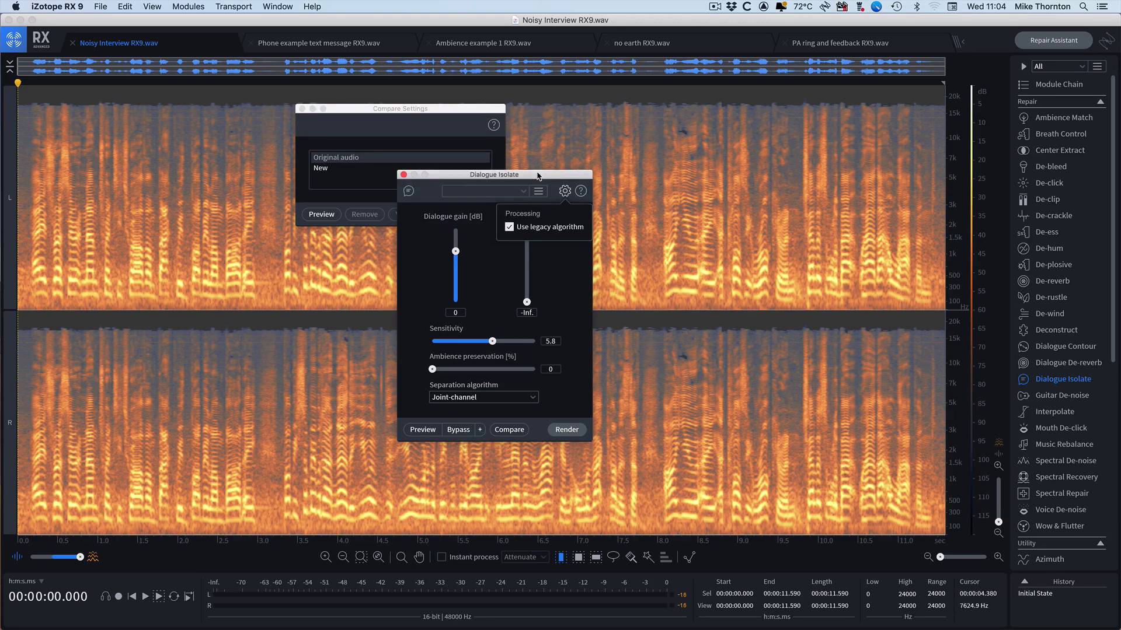
pyautogui.click(506, 432)
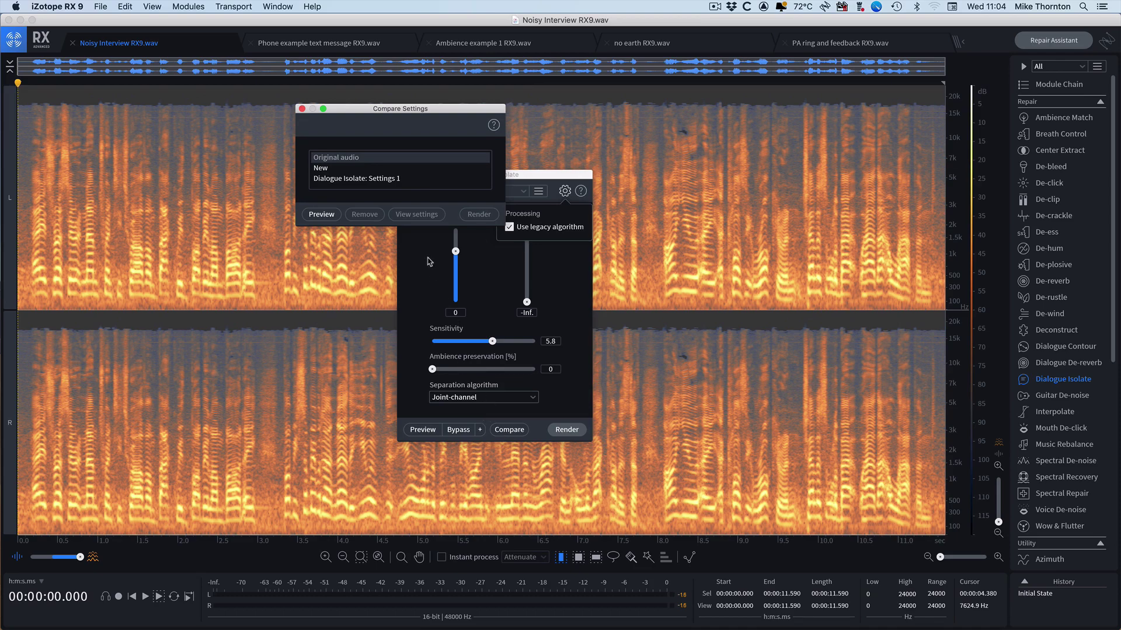
# - Rename the newly added Settings 1 comparison entry to 'Old'
pyautogui.click(378, 178)
pyautogui.click(379, 178)
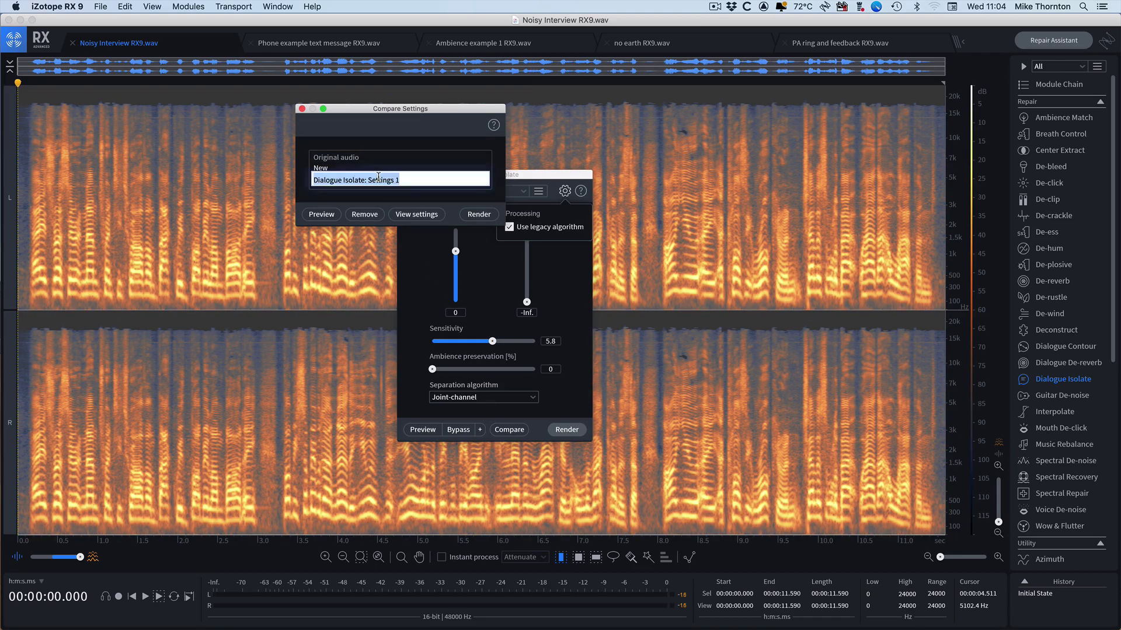
pyautogui.write('Old')
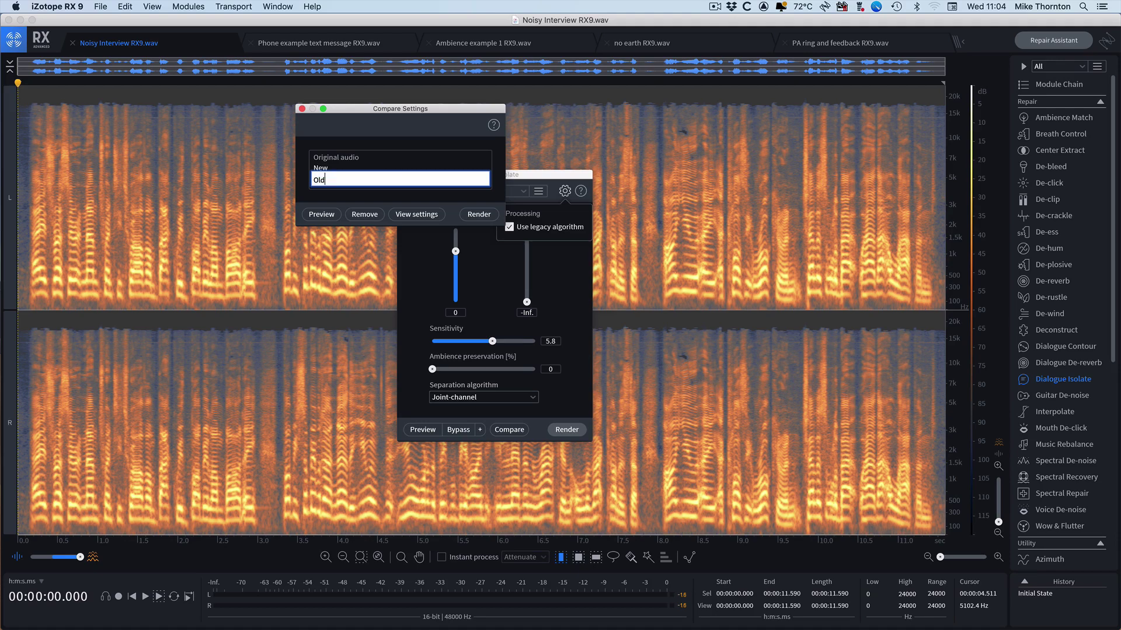
pyautogui.press('Return')
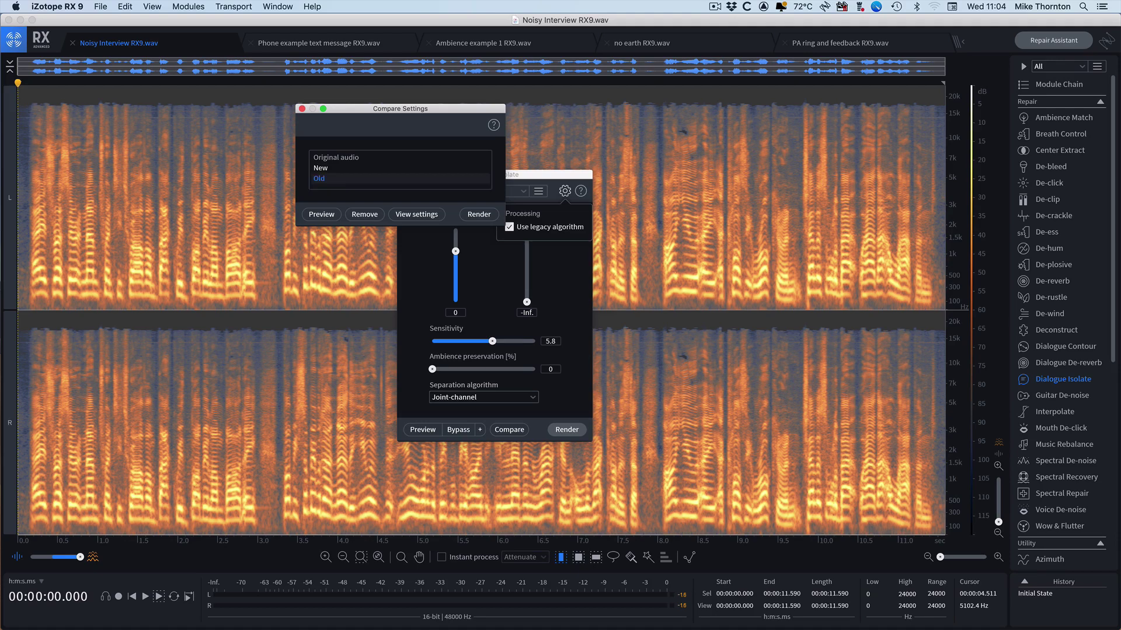
# - Play the interview switching between Original, Old and New, stopping with New selected
pyautogui.click(321, 214)
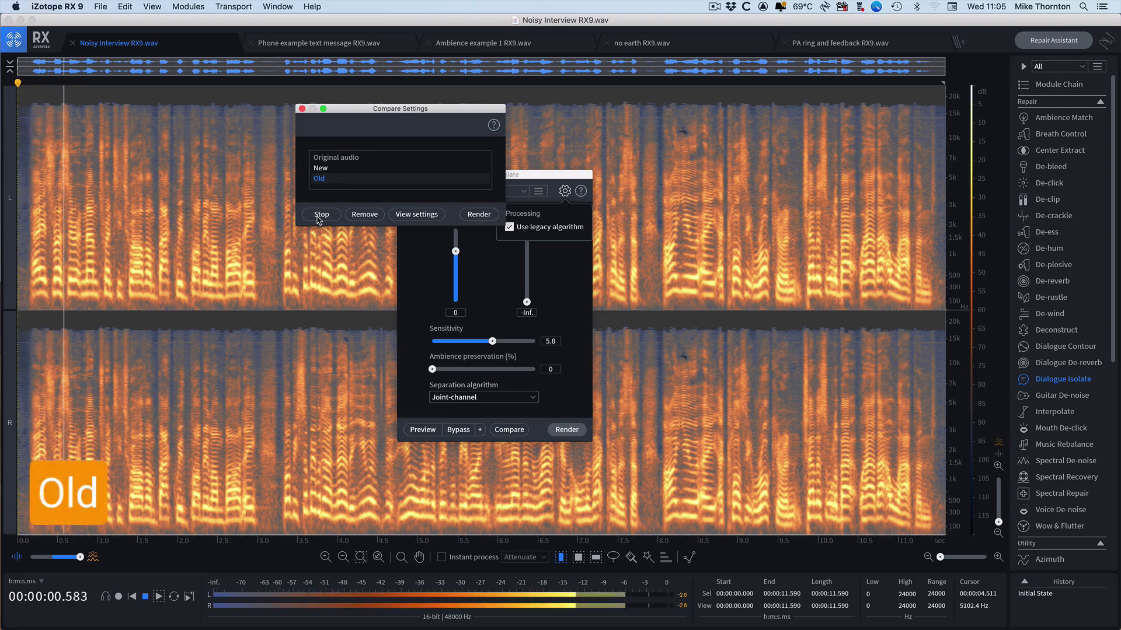
pyautogui.click(326, 159)
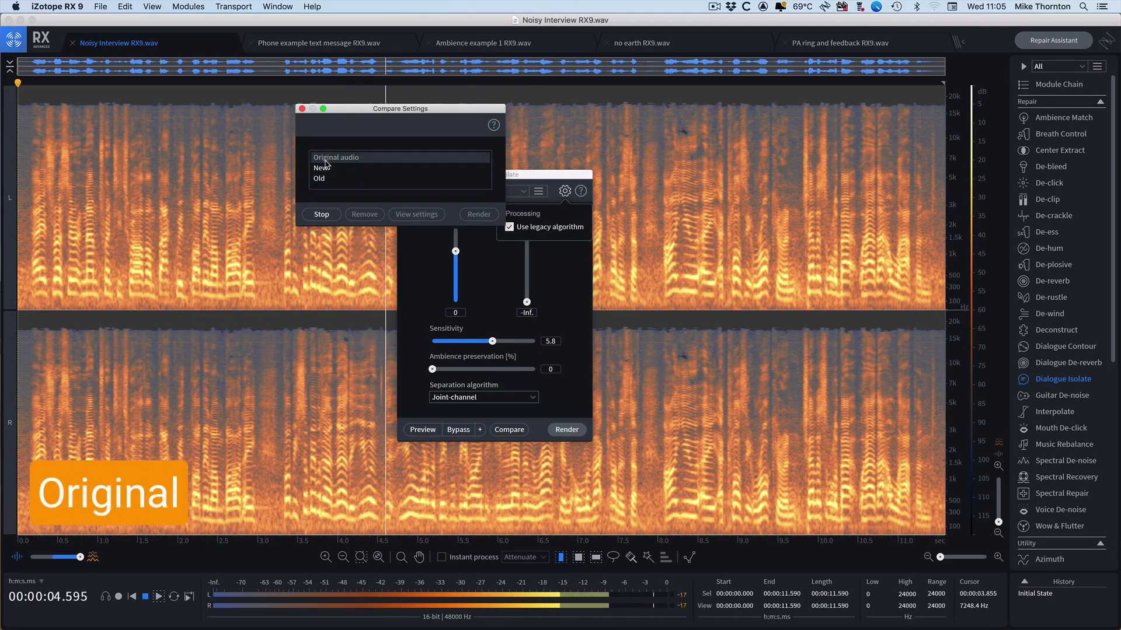
pyautogui.click(325, 175)
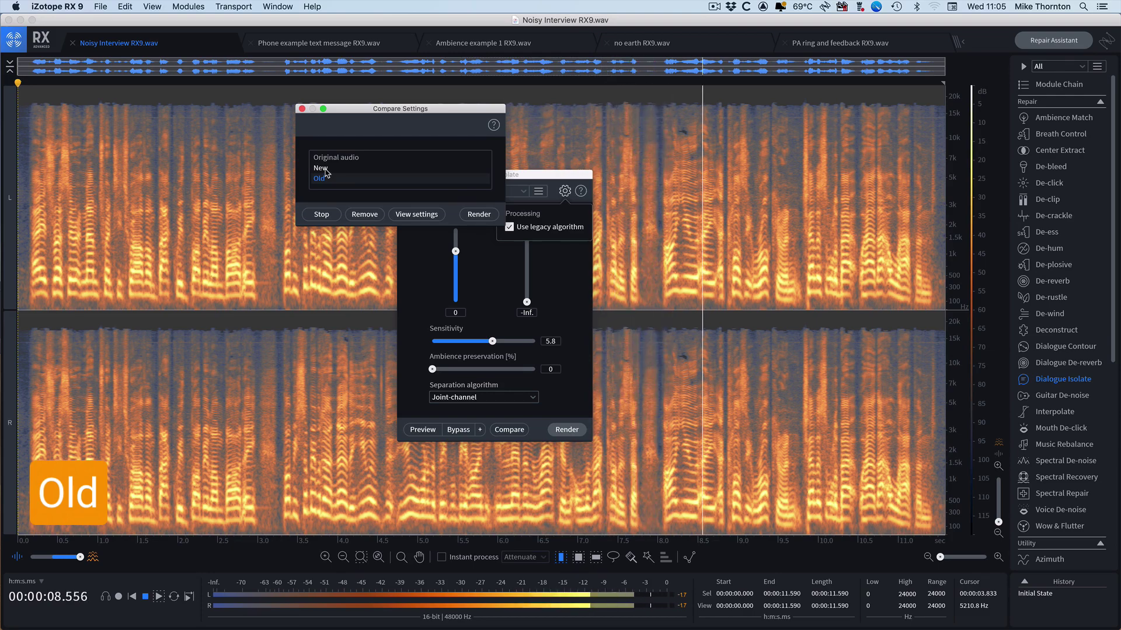
pyautogui.click(325, 169)
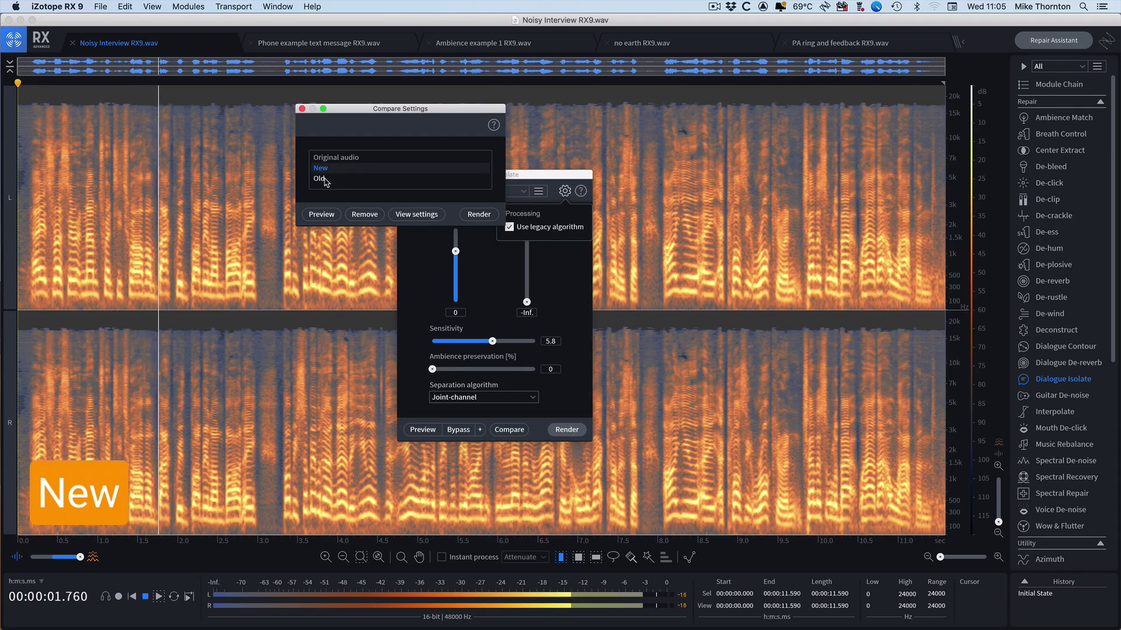
pyautogui.click(325, 179)
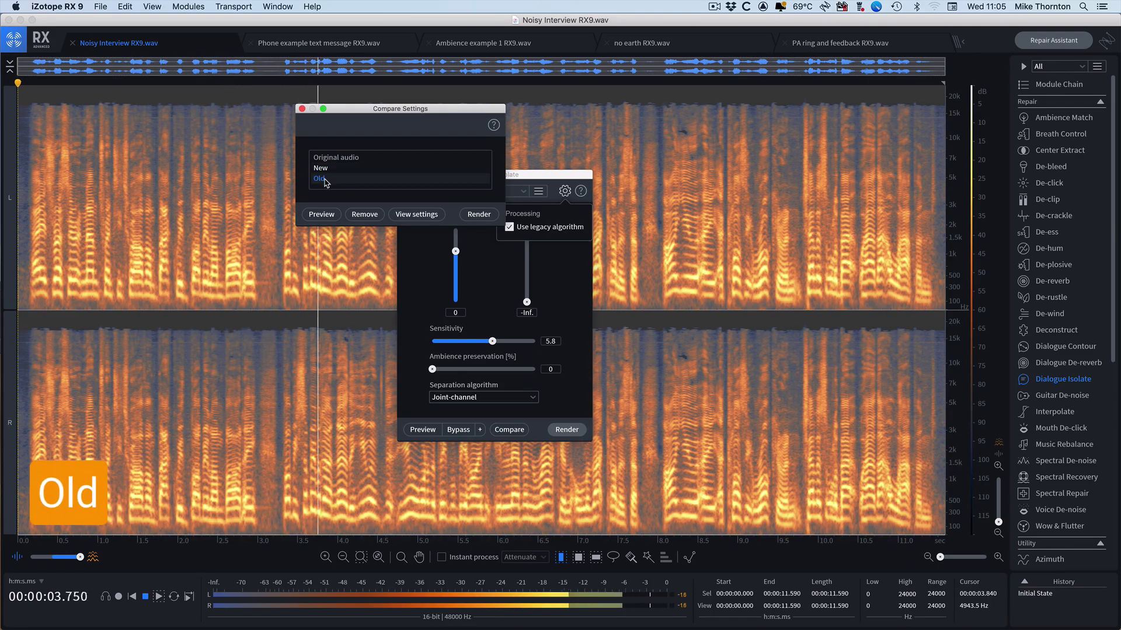
pyautogui.click(327, 170)
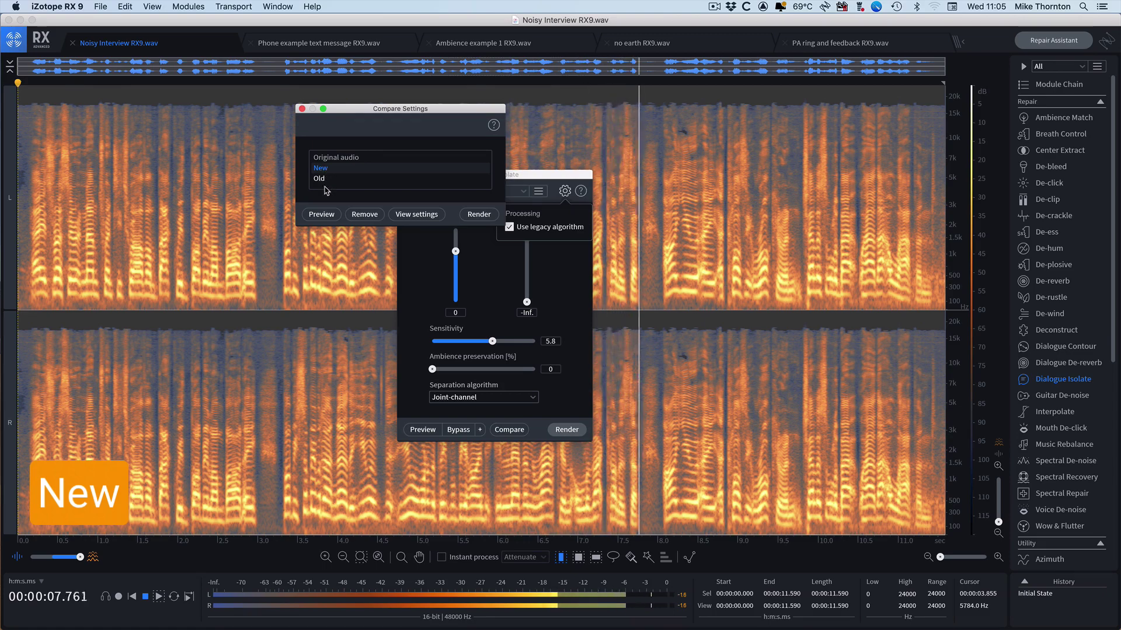
pyautogui.click(326, 215)
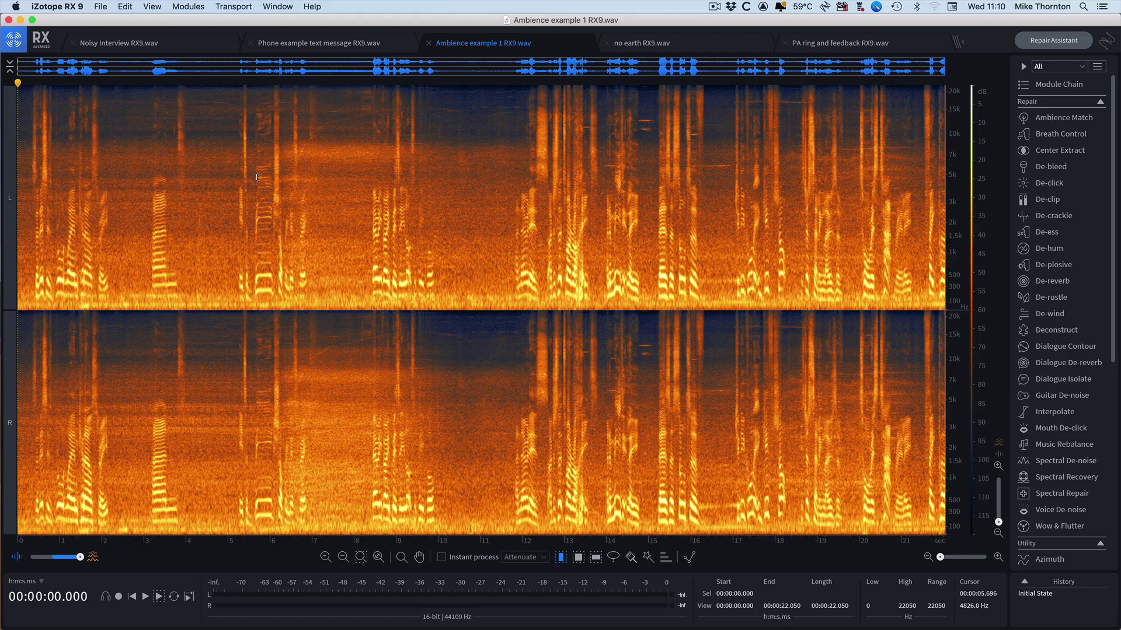
pyautogui.press('space')
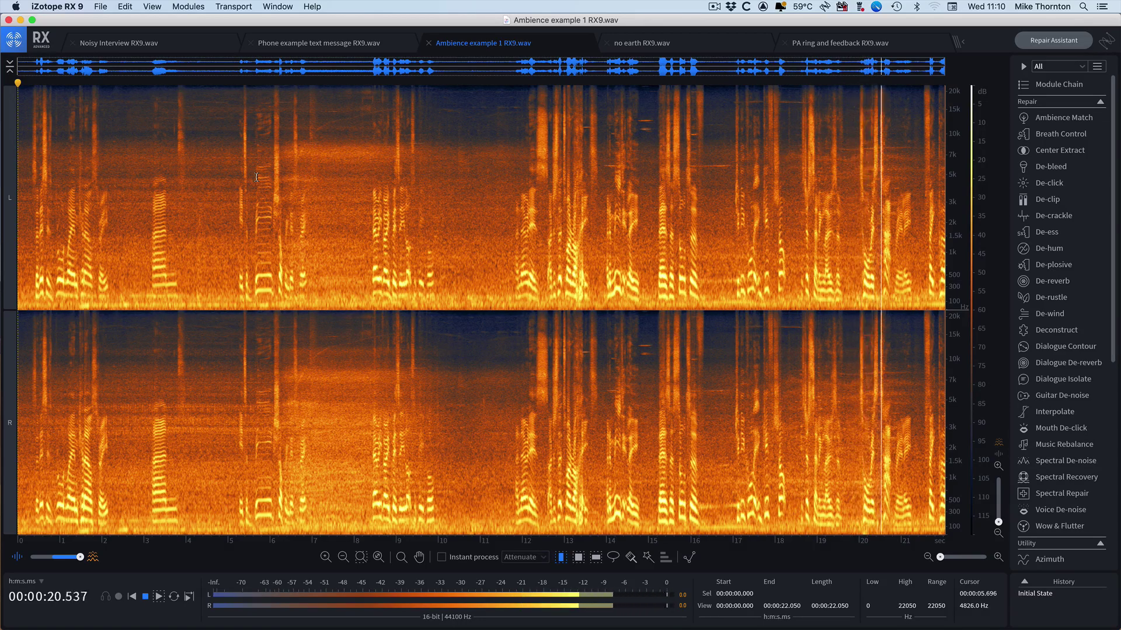
pyautogui.press('space')
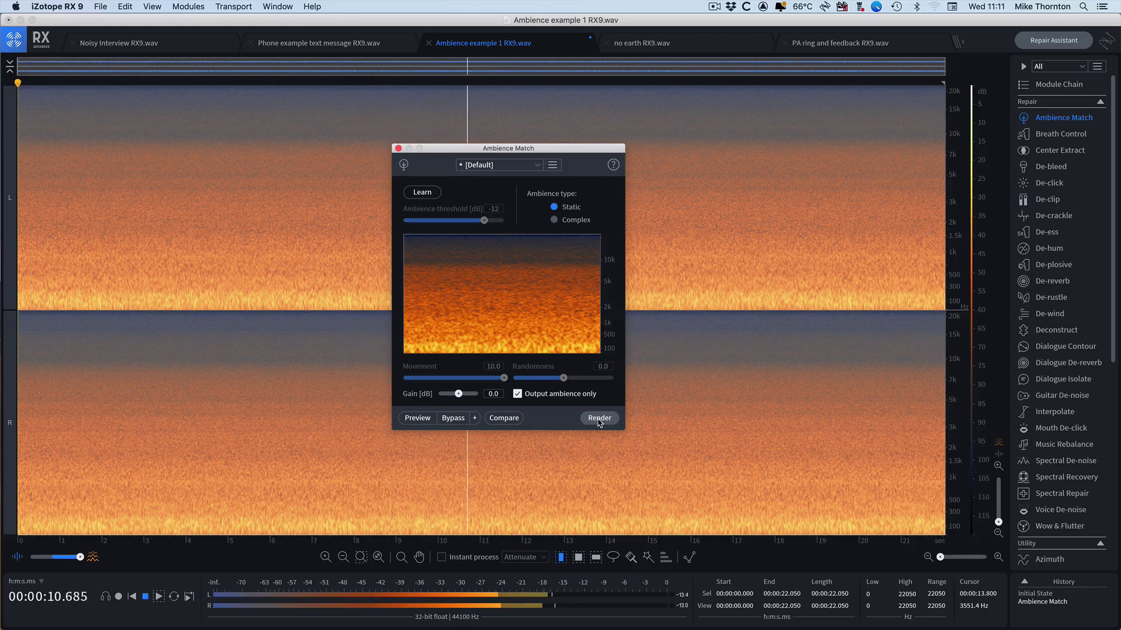
# - A/B the Static ambience render against the original in History, then stop playback
pyautogui.click(1037, 594)
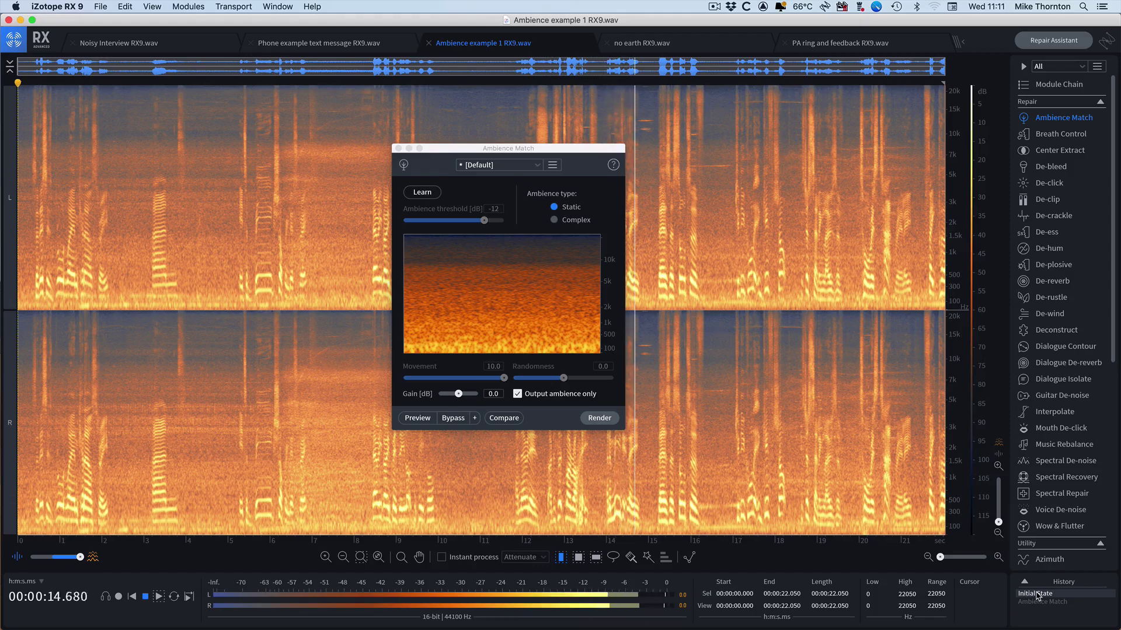
pyautogui.click(1041, 602)
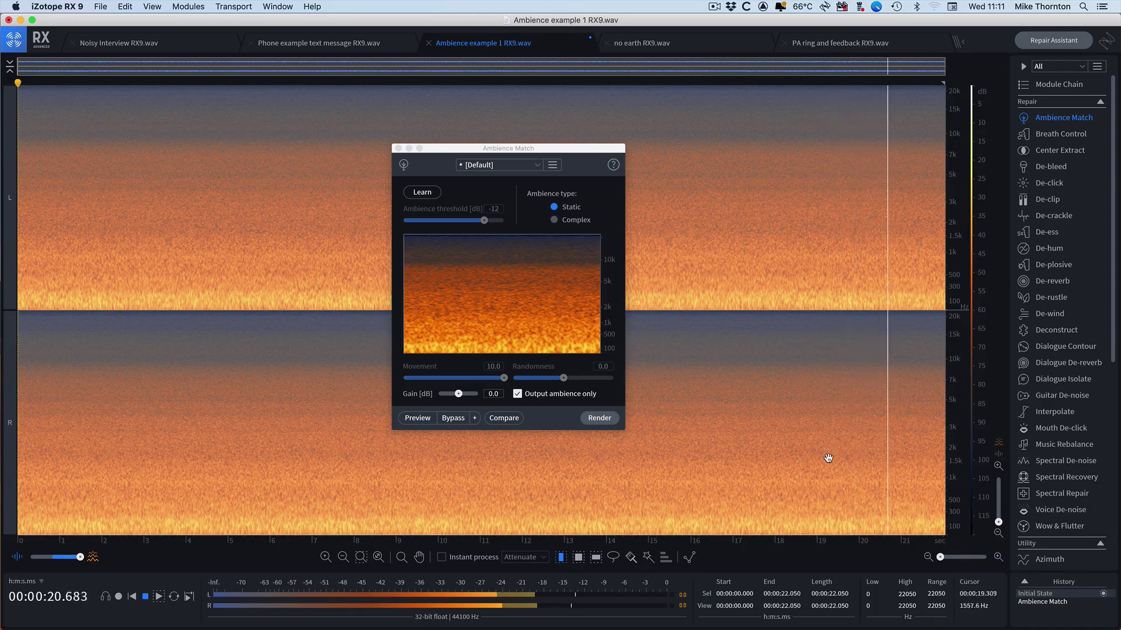
pyautogui.press('space')
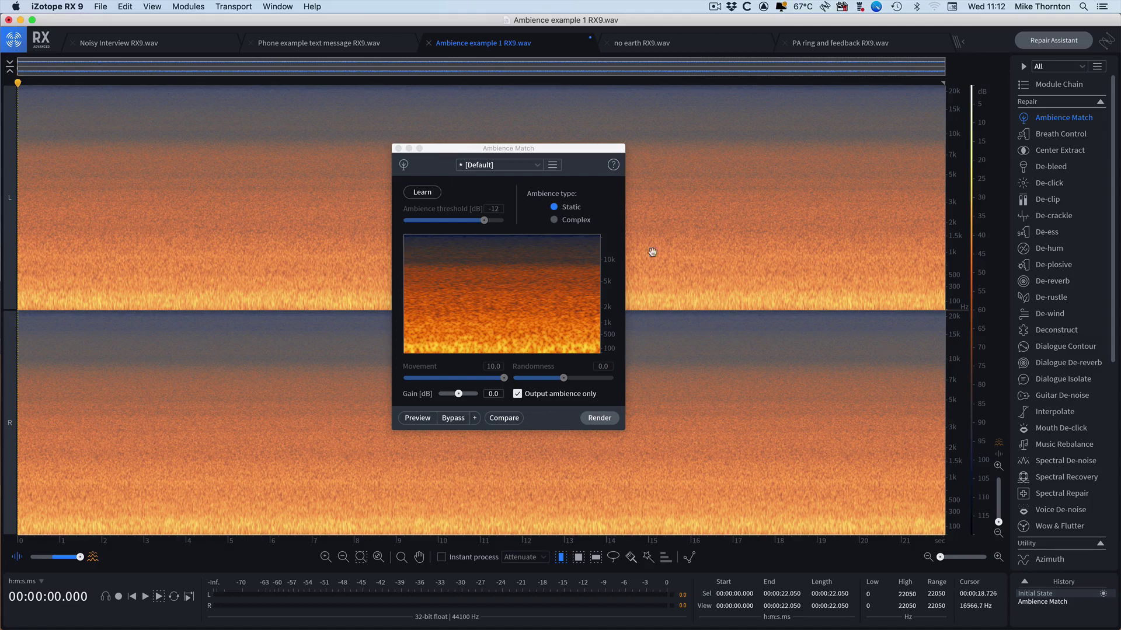
# - Switch the ambience type to Complex and revert the clip to Initial State
pyautogui.click(554, 221)
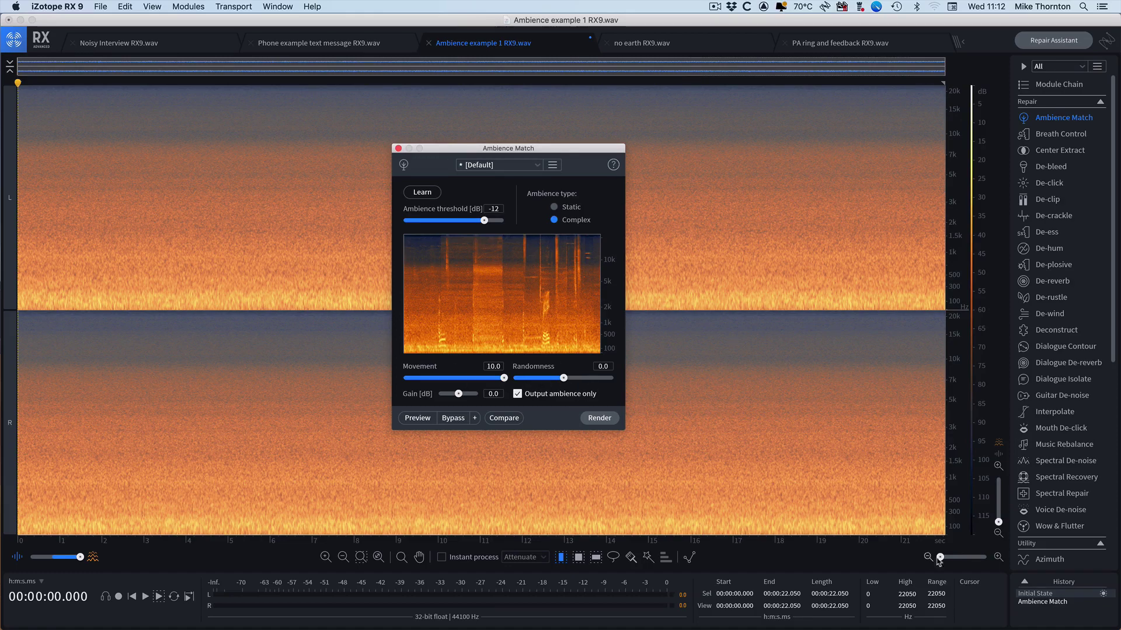
pyautogui.click(1022, 594)
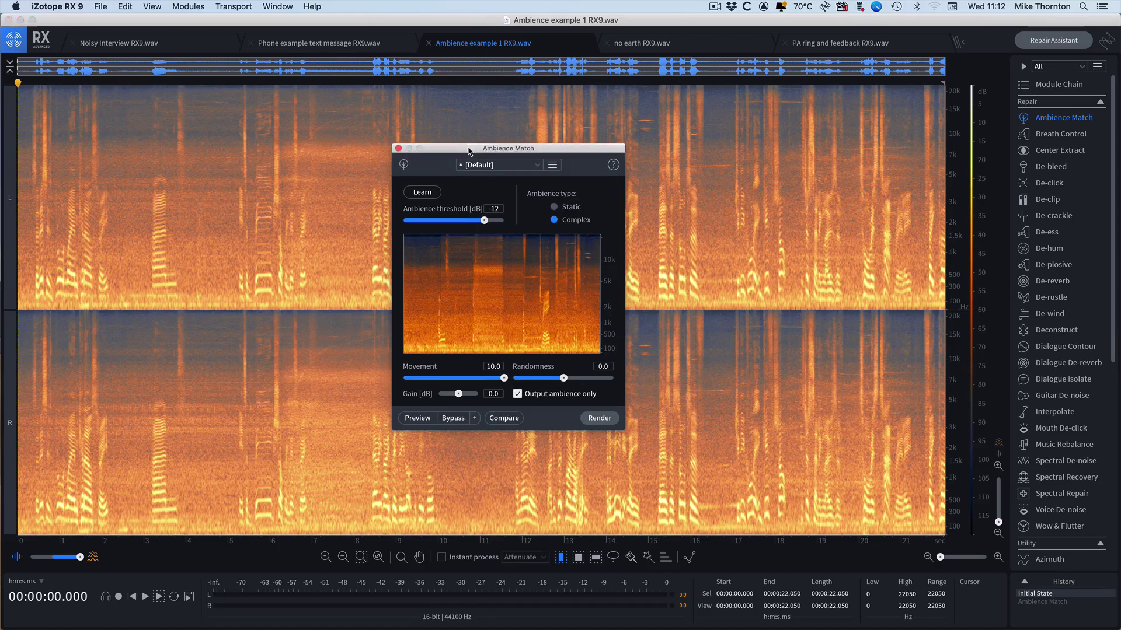
# - Move the Ambience Match panel aside and select the gaps 10.07–11.55 s plus 16.35–17.0 s
pyautogui.moveTo(467, 150); pyautogui.dragTo(169, 138)
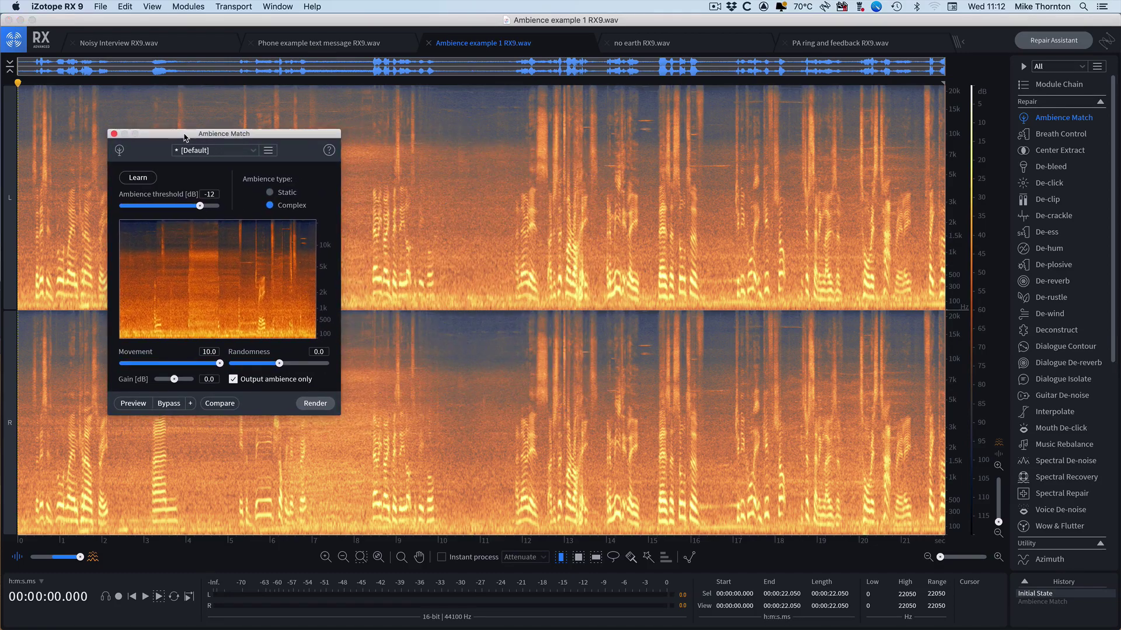
pyautogui.click(444, 185)
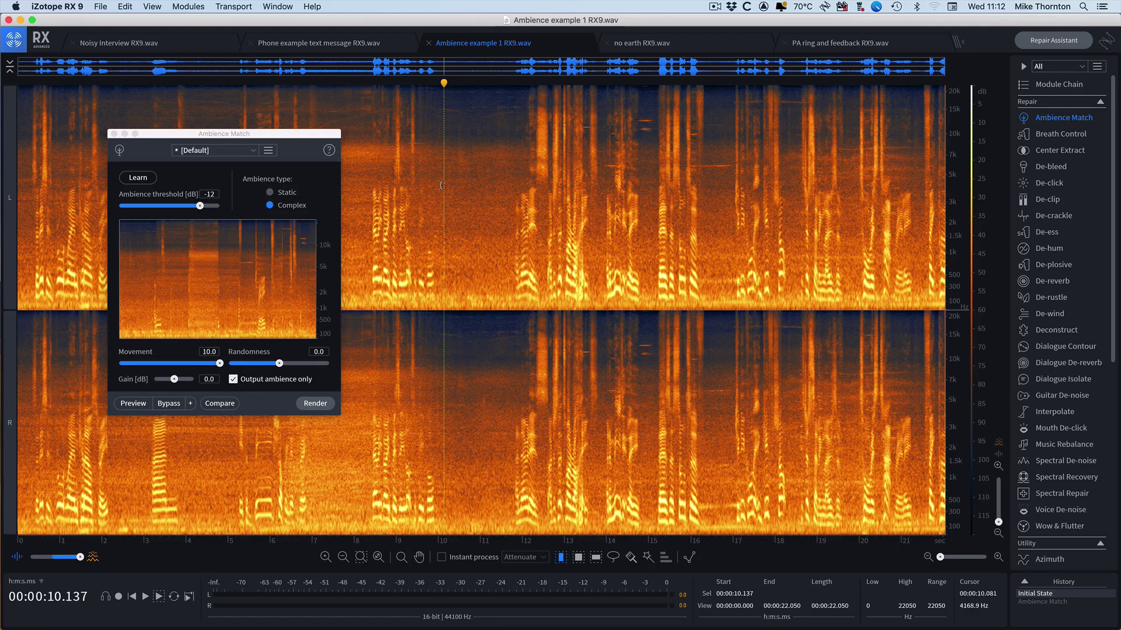
pyautogui.moveTo(442, 186); pyautogui.dragTo(507, 187)
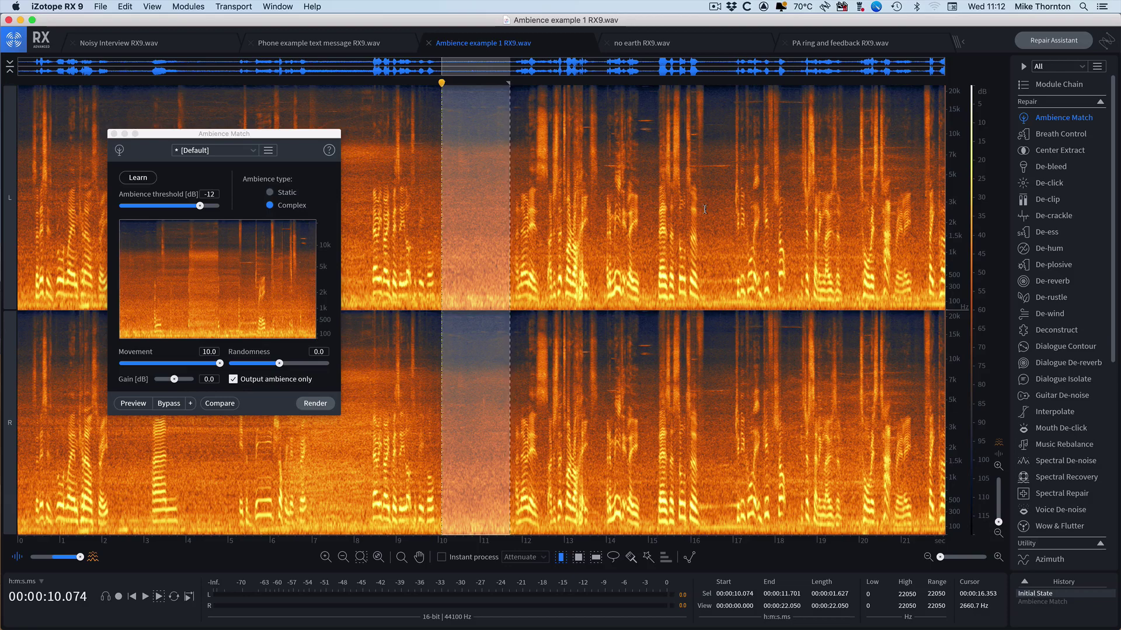
pyautogui.moveTo(705, 209); pyautogui.dragTo(730, 210)
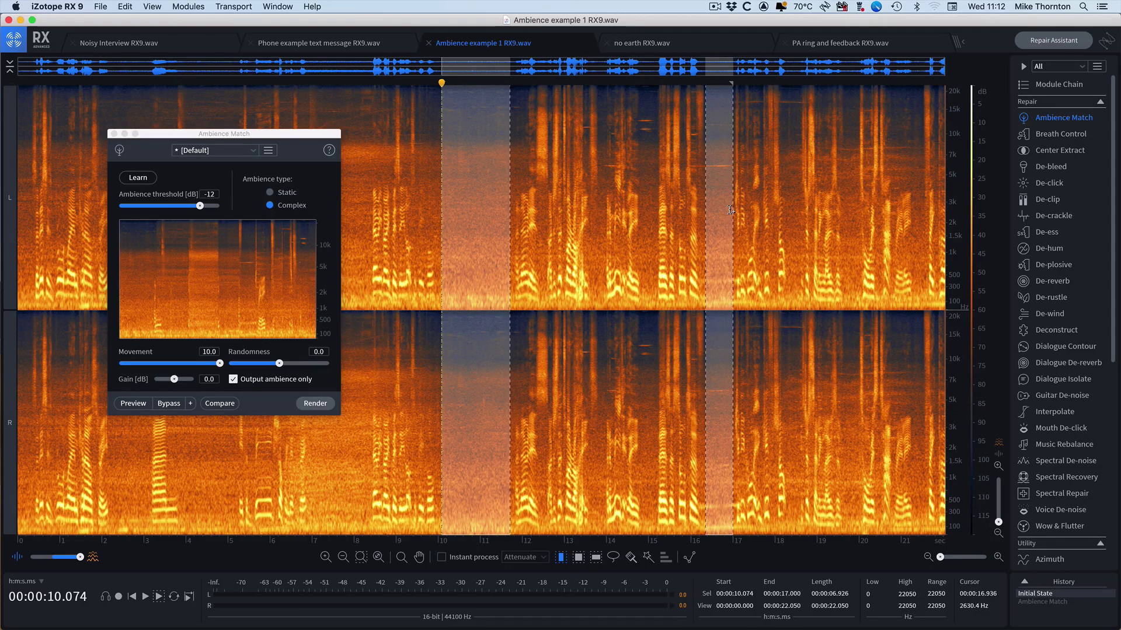
# - Learn the ambience from the two gaps, preview it, then clear the time selection
pyautogui.click(140, 178)
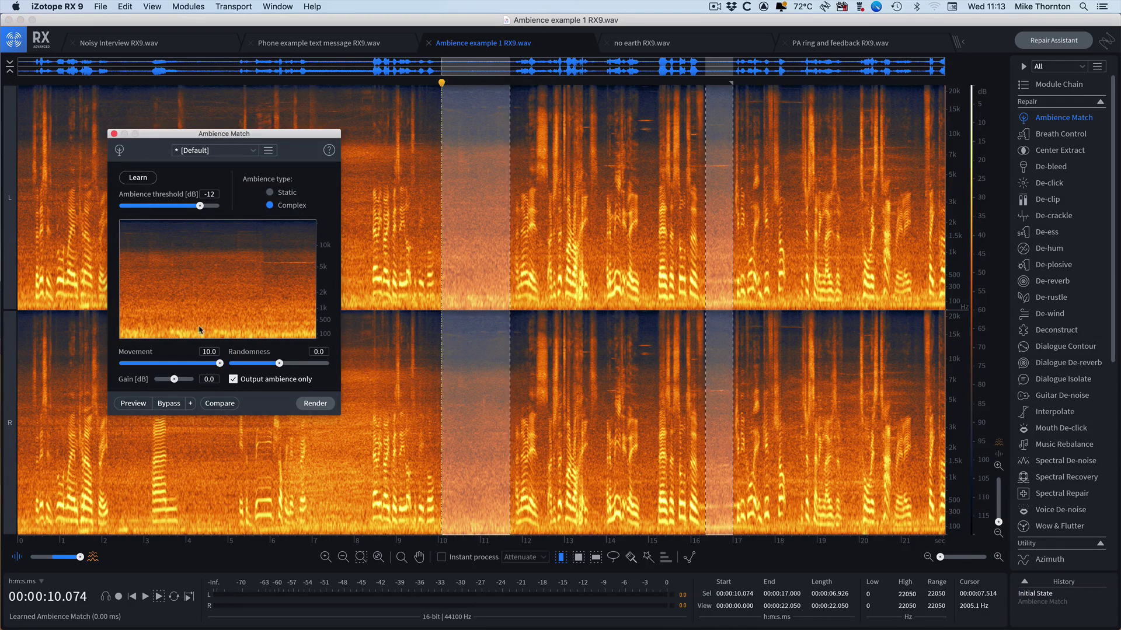
pyautogui.click(133, 405)
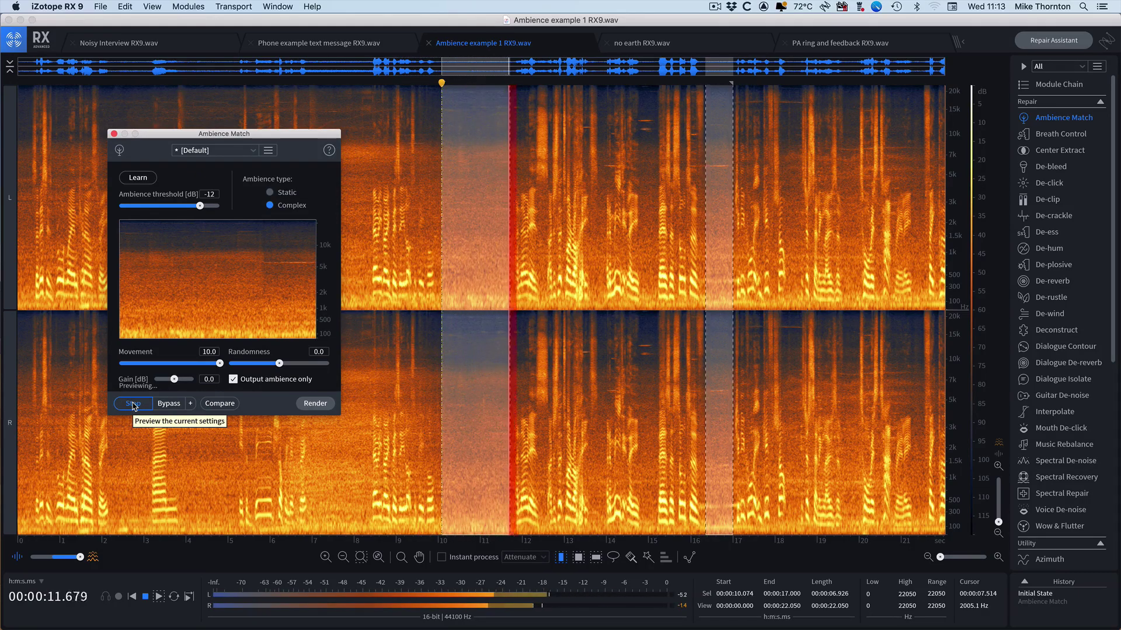
pyautogui.click(134, 405)
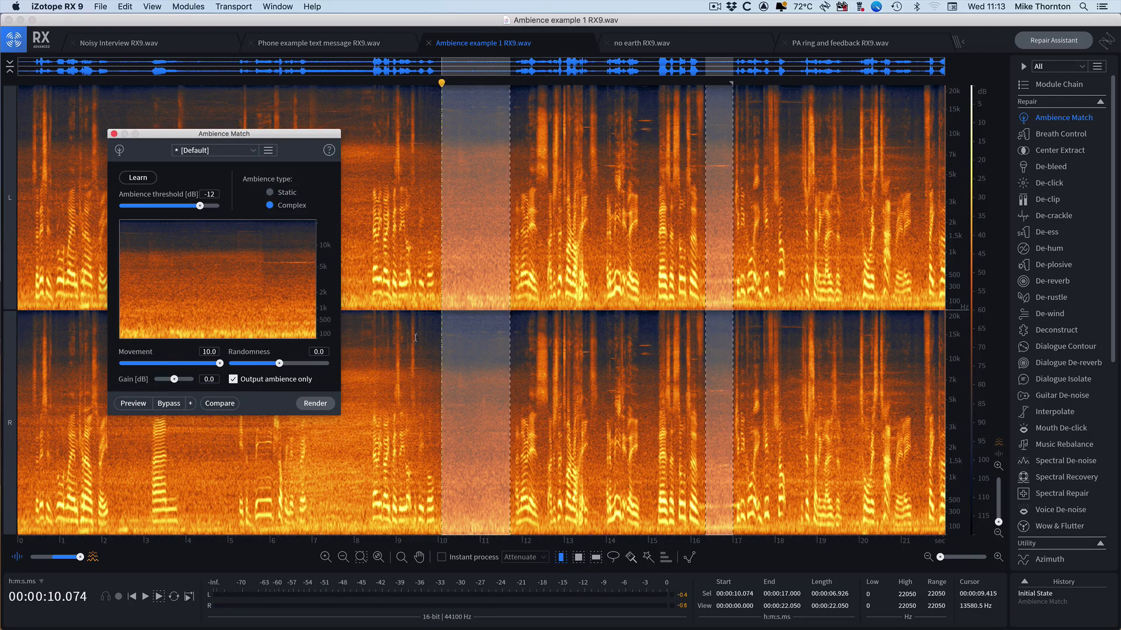
pyautogui.click(418, 299)
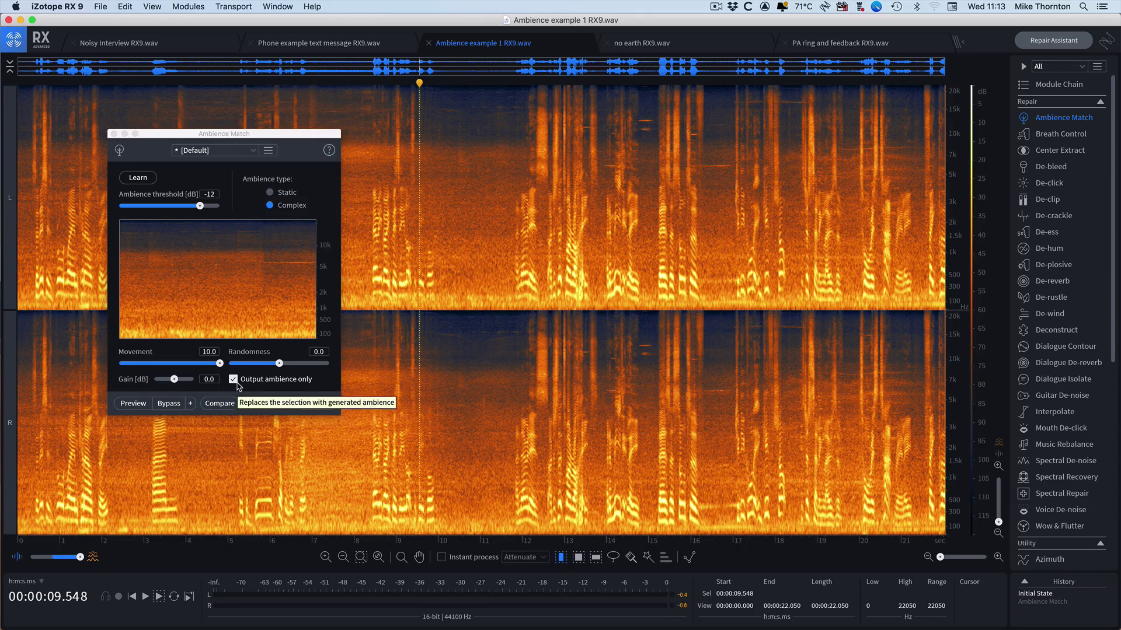
# - Render the Complex ambience over the whole clip, listen to it, then undo the render
pyautogui.click(315, 404)
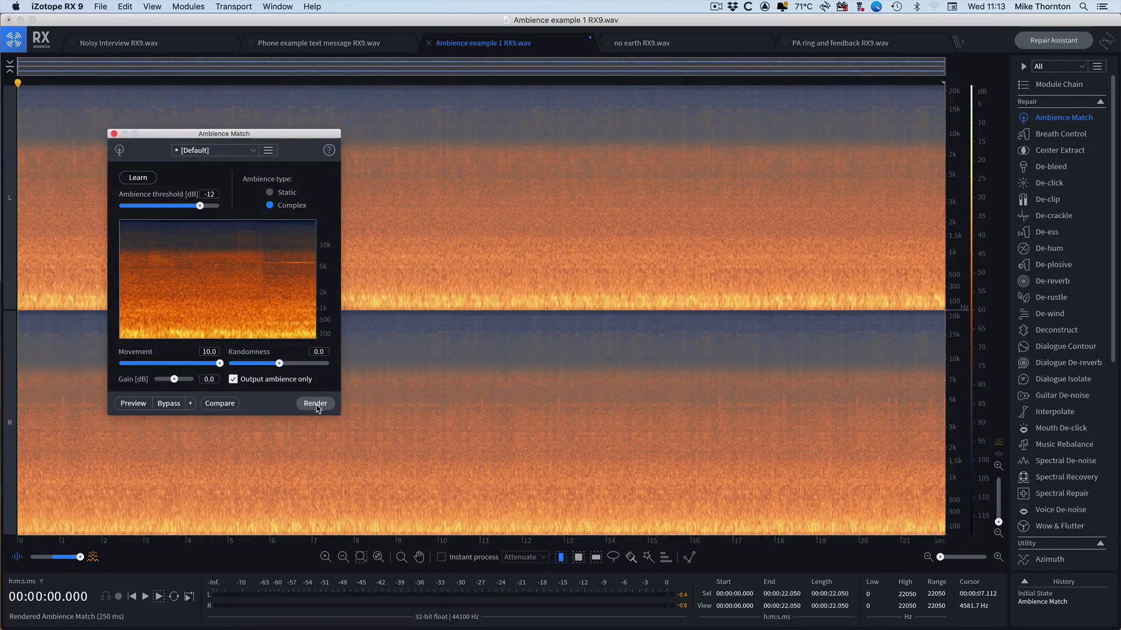
pyautogui.press('space')
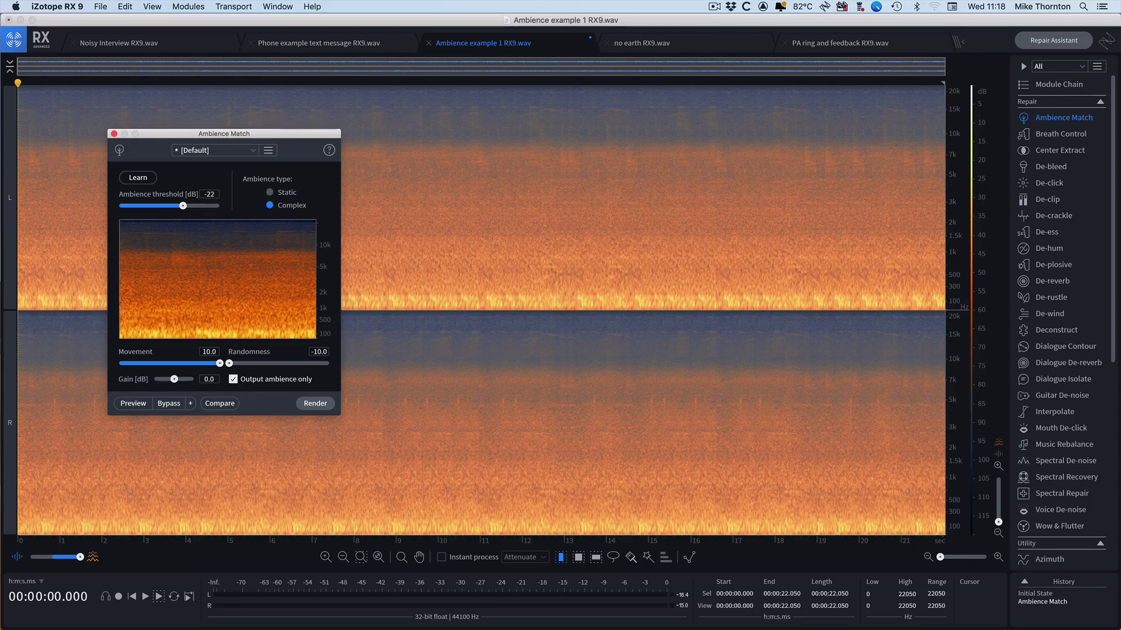
pyautogui.press('super+z')
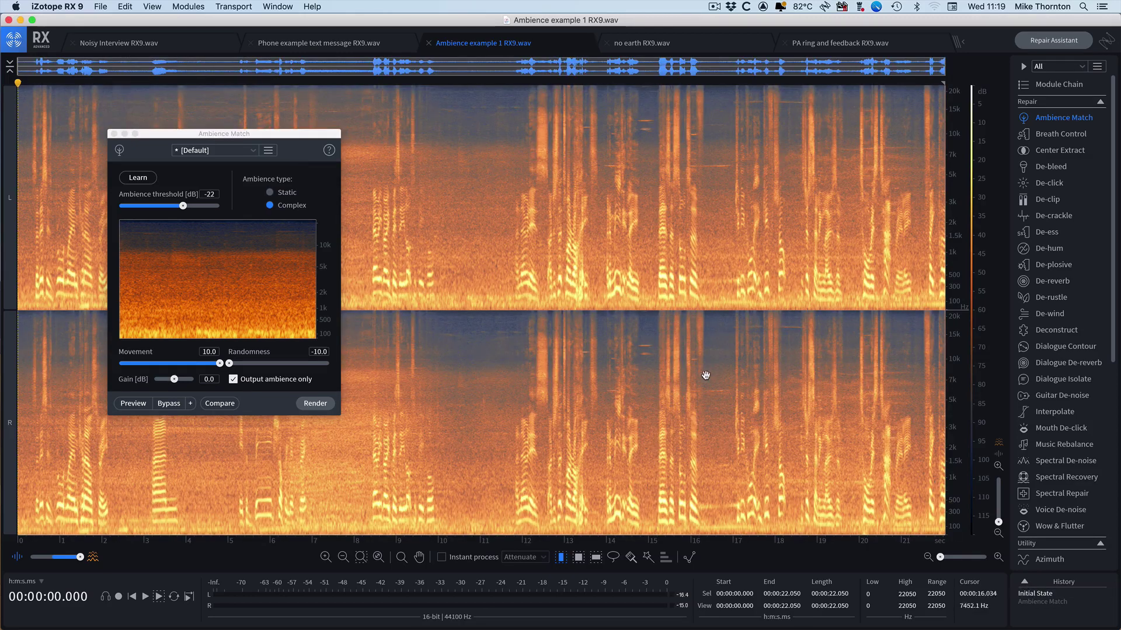
# - Switch to Static, relearn the ambience, render the ambience-only fill and play it
pyautogui.click(270, 192)
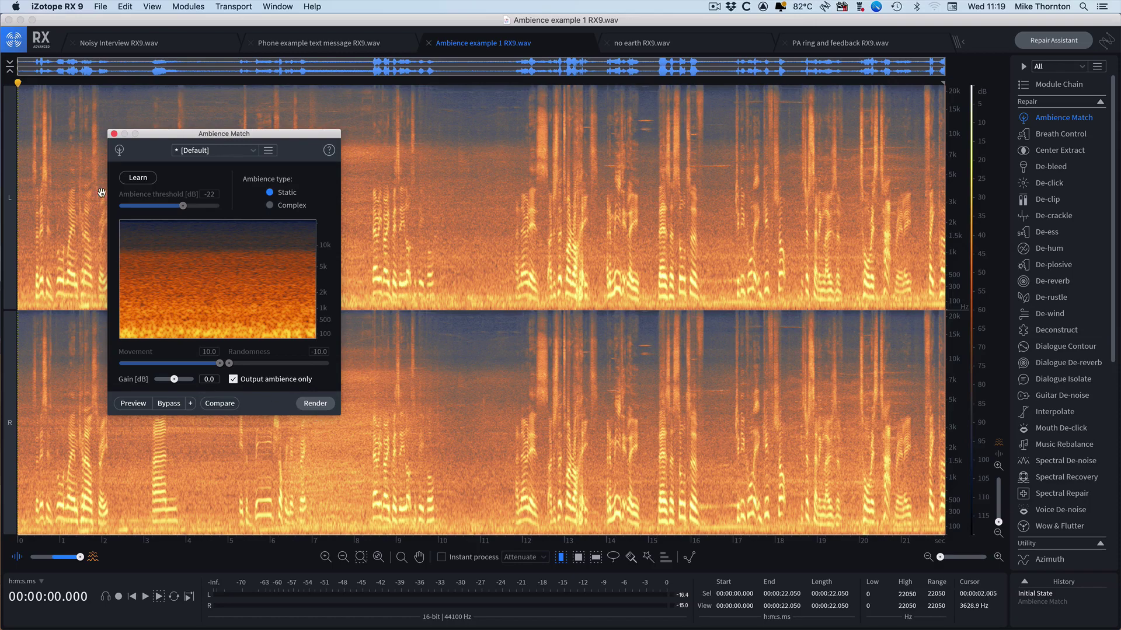
pyautogui.click(137, 178)
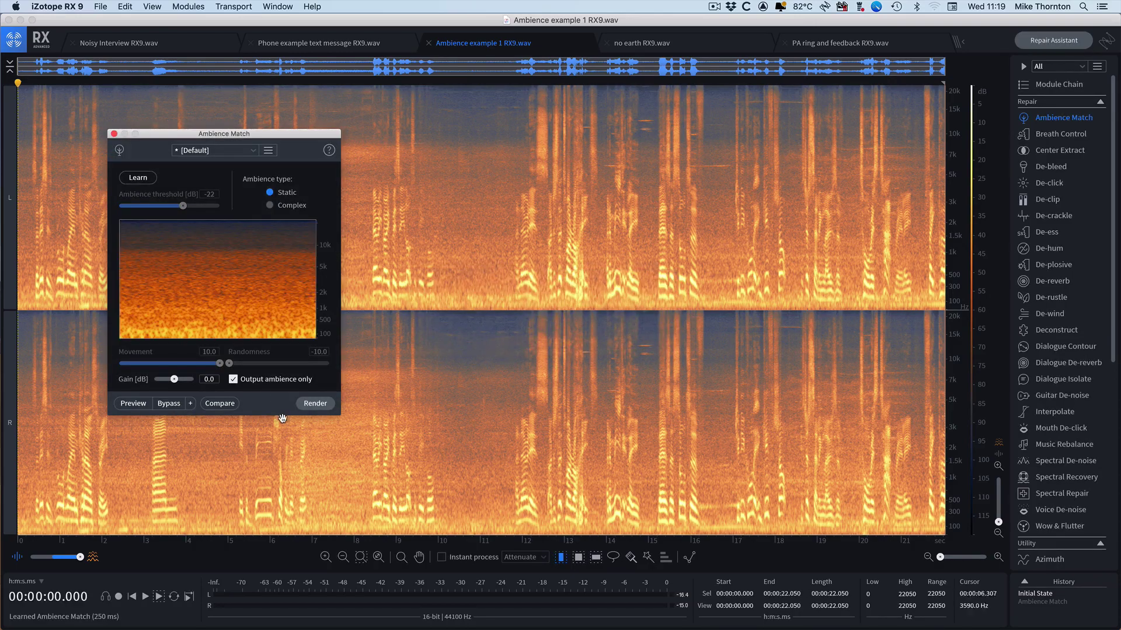
pyautogui.click(314, 405)
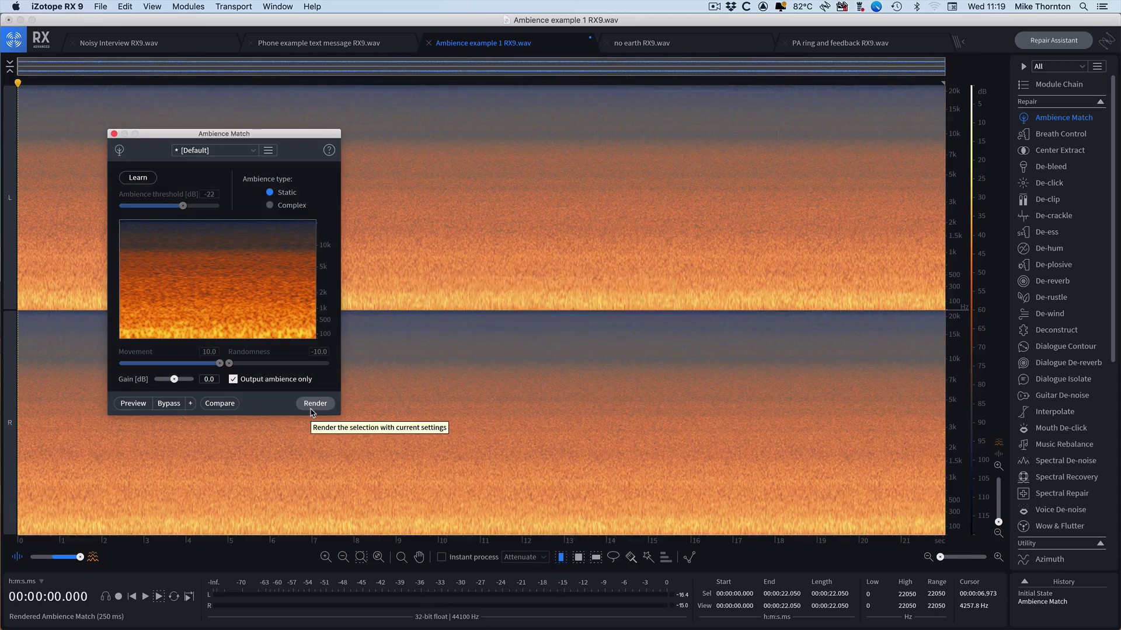
pyautogui.press('space')
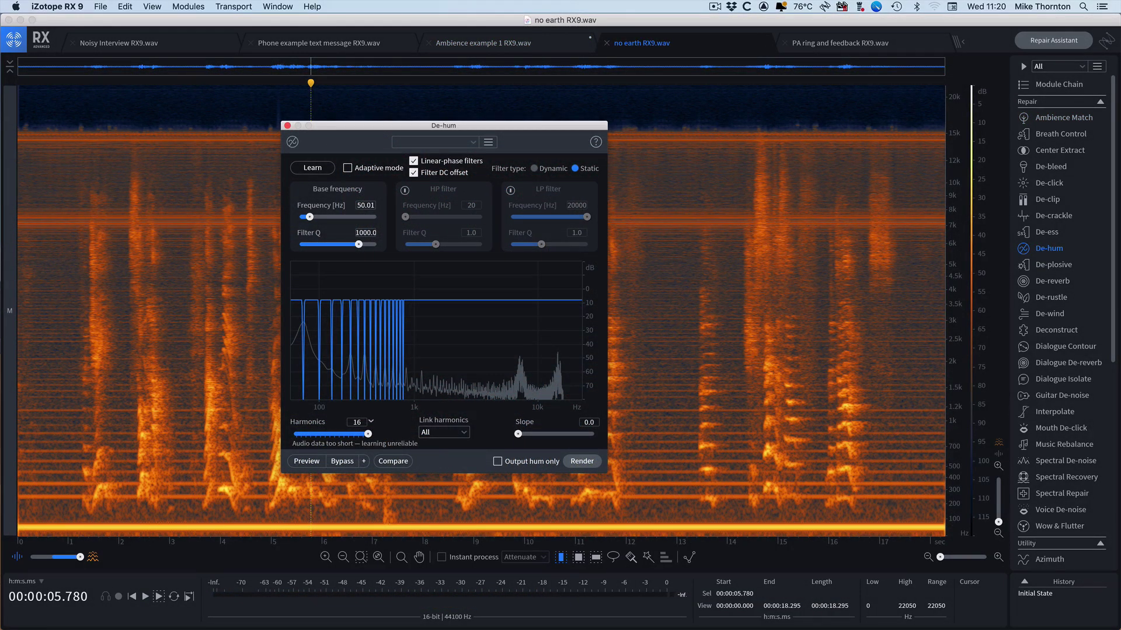
# - Play the no earth RX9.wav clip to hear its buzz, then stop playback
pyautogui.press('space')
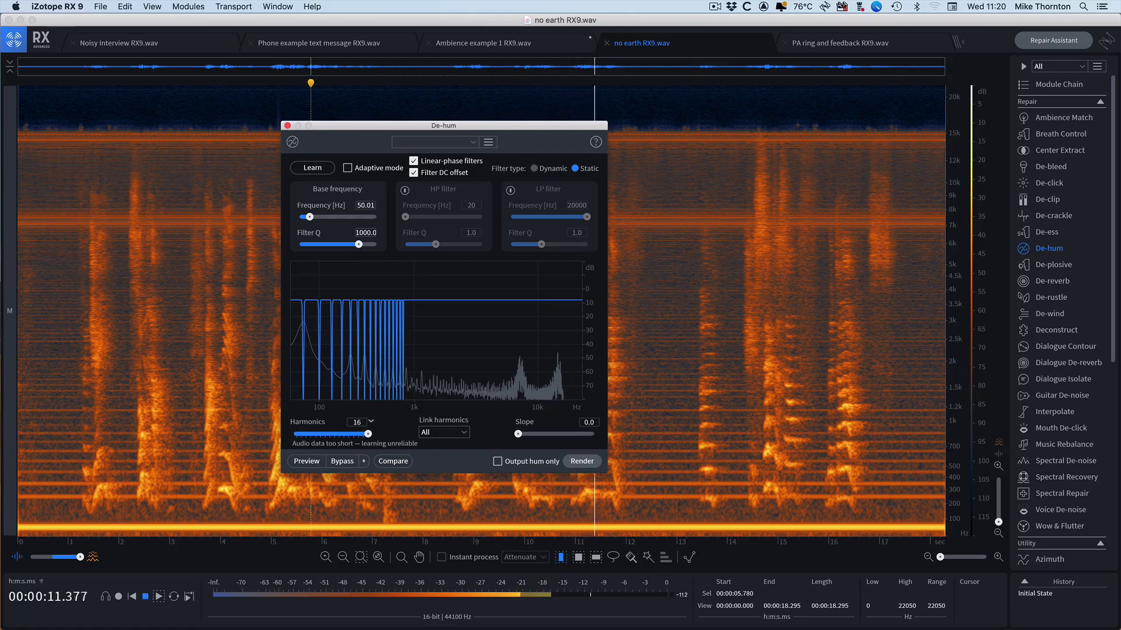
pyautogui.press('space')
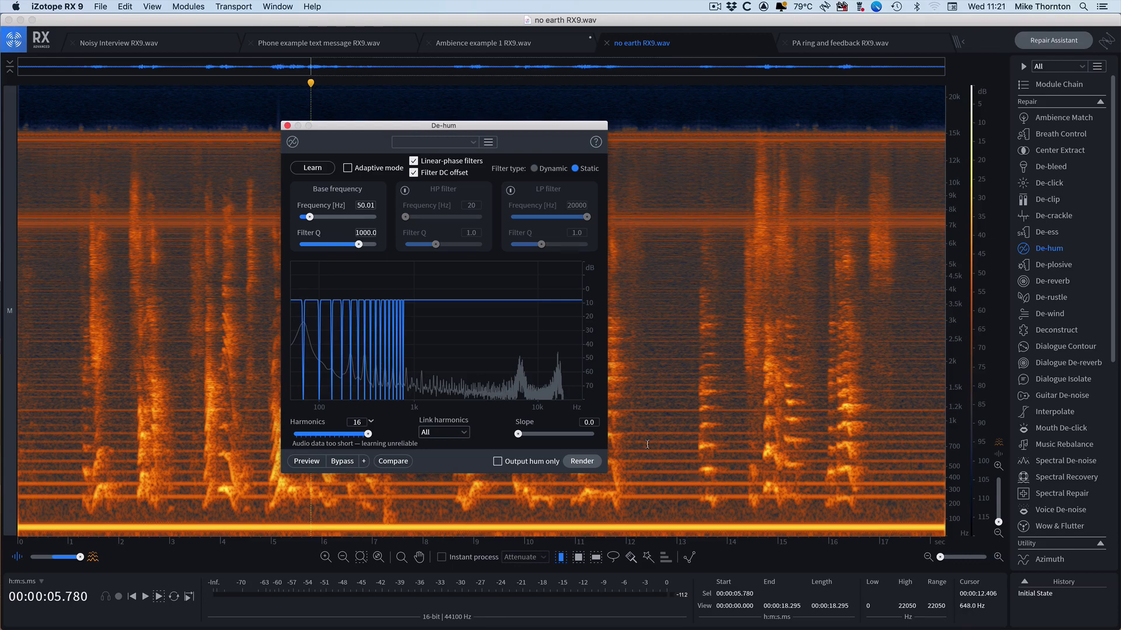
# - Learn the hum at 50.03 Hz from the 12–13 s gap and render Static removal across the clip
pyautogui.moveTo(639, 432); pyautogui.dragTo(688, 438)
pyautogui.click(313, 167)
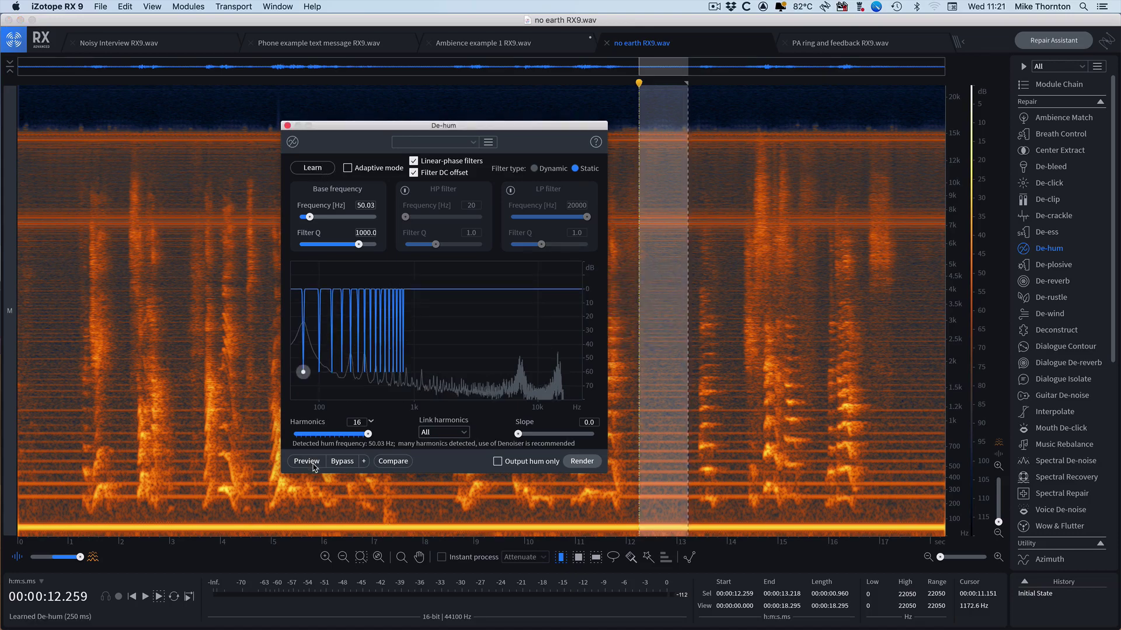
pyautogui.click(625, 462)
pyautogui.click(582, 462)
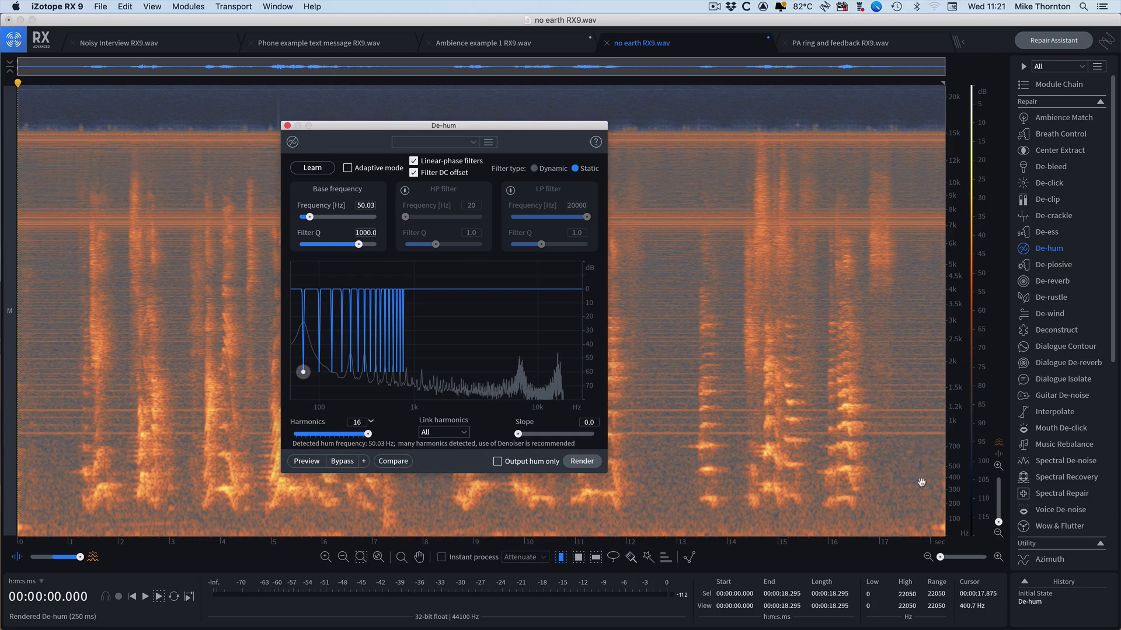
# - Play the de-hummed clip from about 2.4 s to check the result
pyautogui.click(138, 448)
pyautogui.press('space')
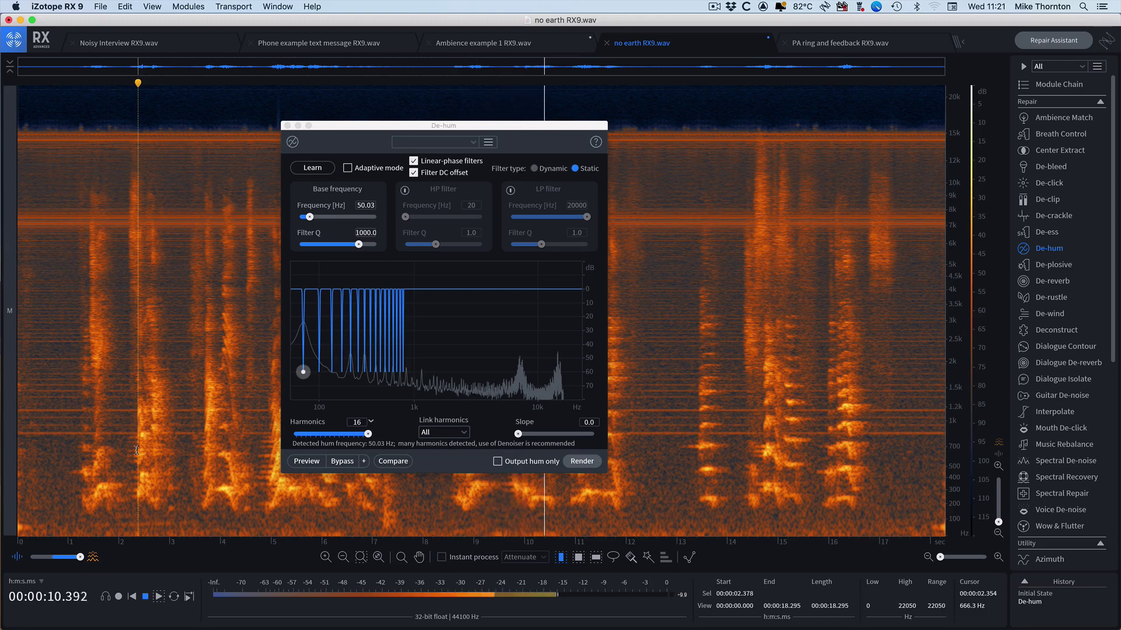
pyautogui.press('space')
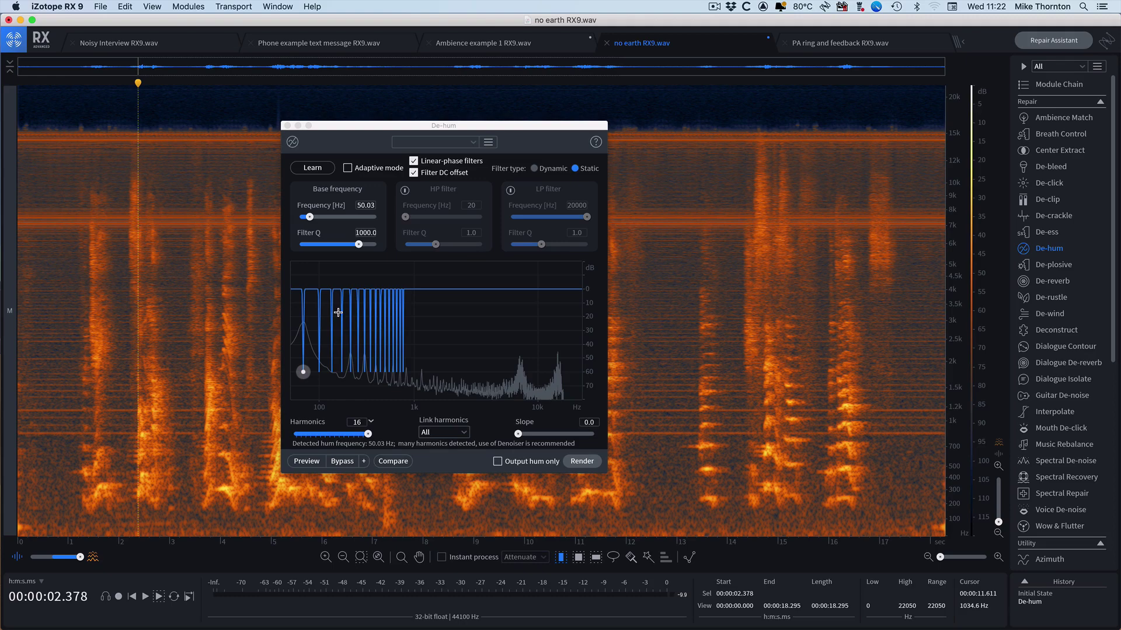
# - Revert to Initial State, set De-hum to Dynamic with 1024 bands, and select the 12–13 s gap
pyautogui.click(1027, 594)
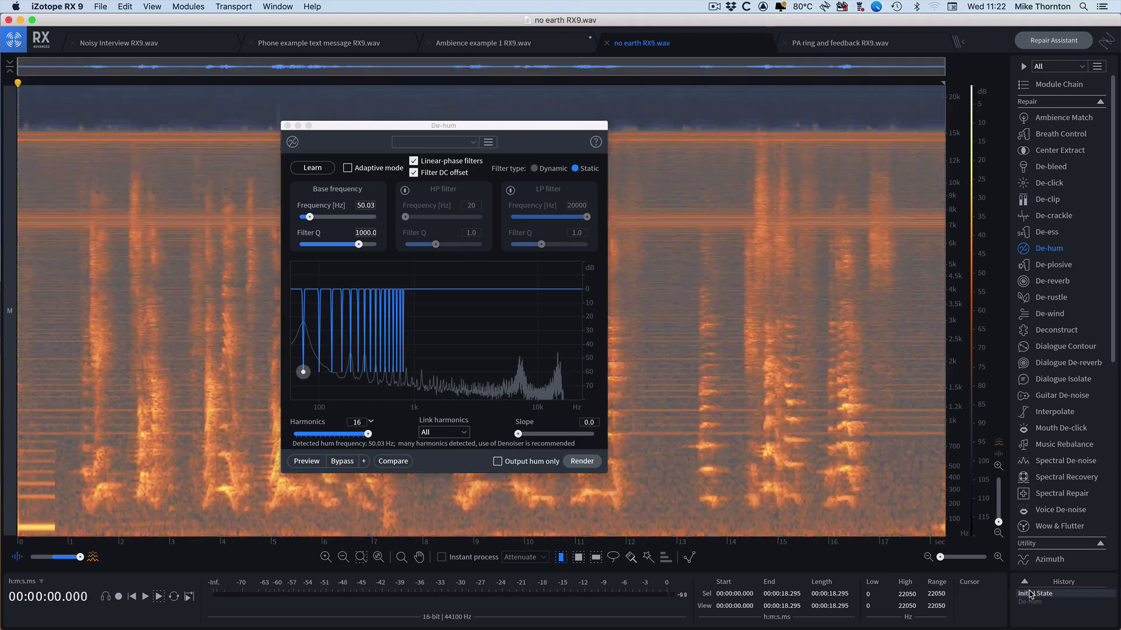
pyautogui.click(533, 168)
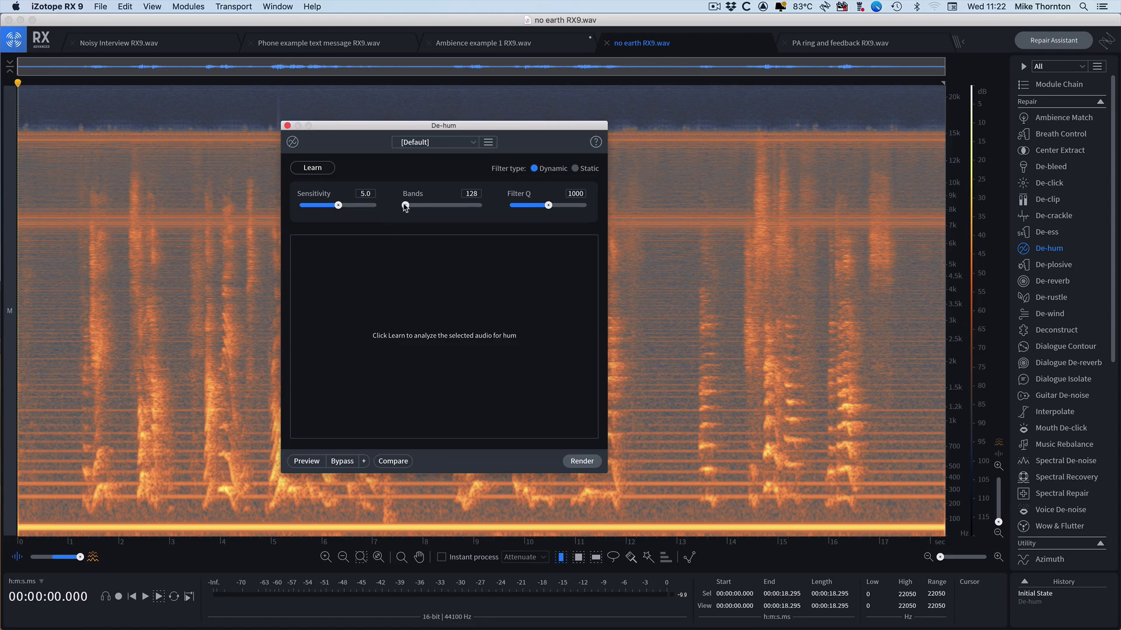
pyautogui.moveTo(405, 206); pyautogui.dragTo(484, 219)
pyautogui.click(644, 269)
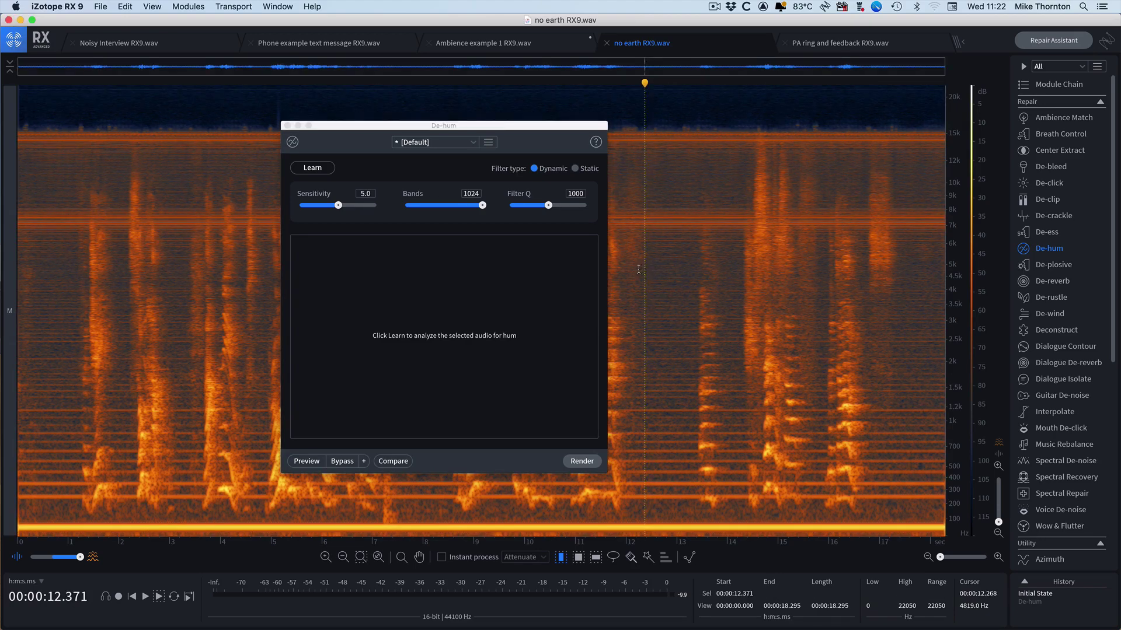
pyautogui.moveTo(638, 269); pyautogui.dragTo(683, 269)
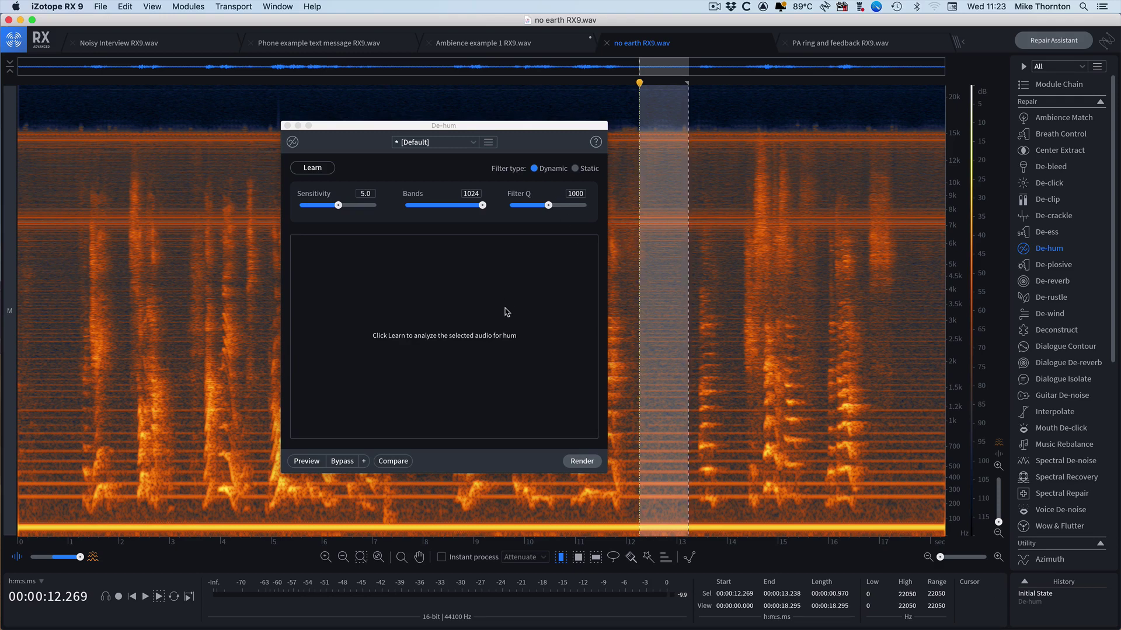
# - Learn the Dynamic hum profile from the selected gap, then clear the selection
pyautogui.click(313, 168)
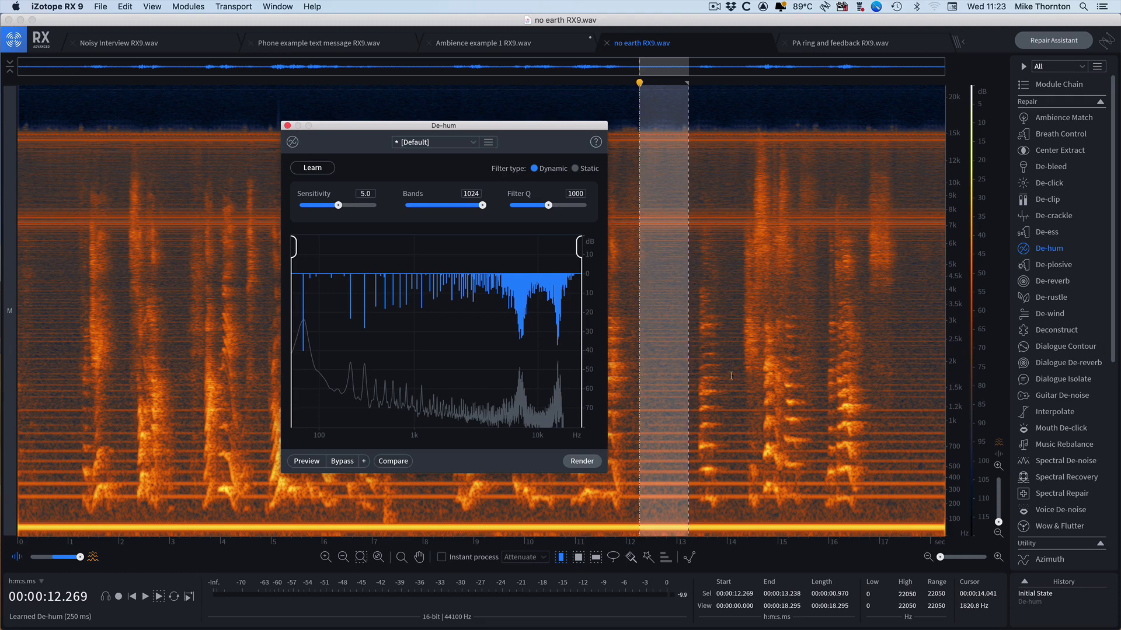
pyautogui.click(626, 408)
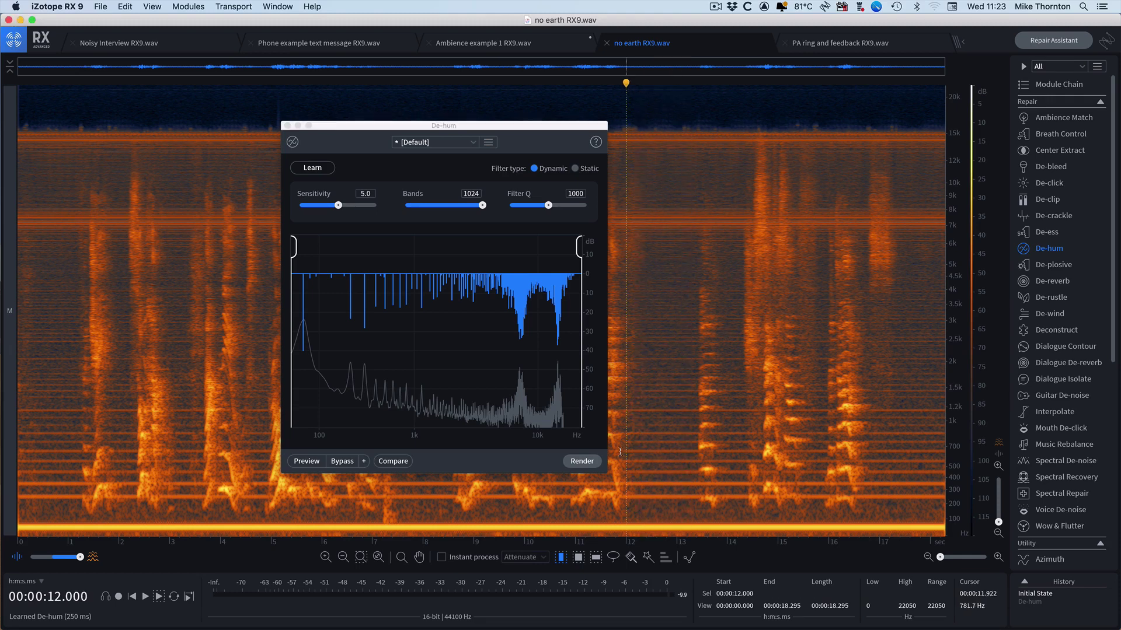
# - Render Dynamic De-hum across the whole no earth clip and play it back from the start
pyautogui.click(584, 461)
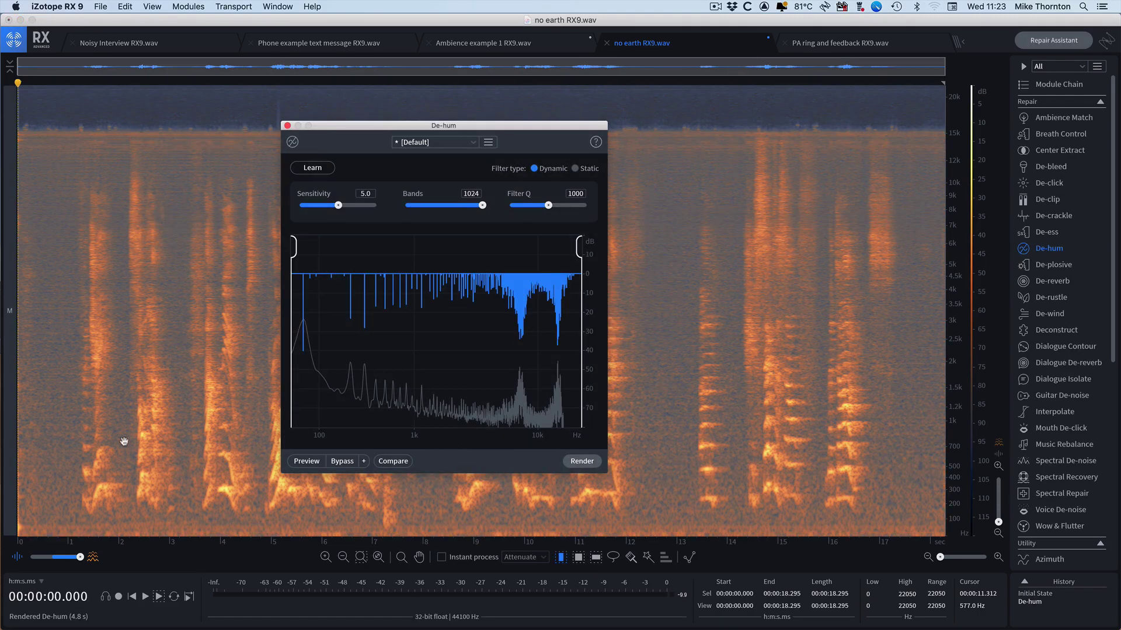
pyautogui.click(34, 336)
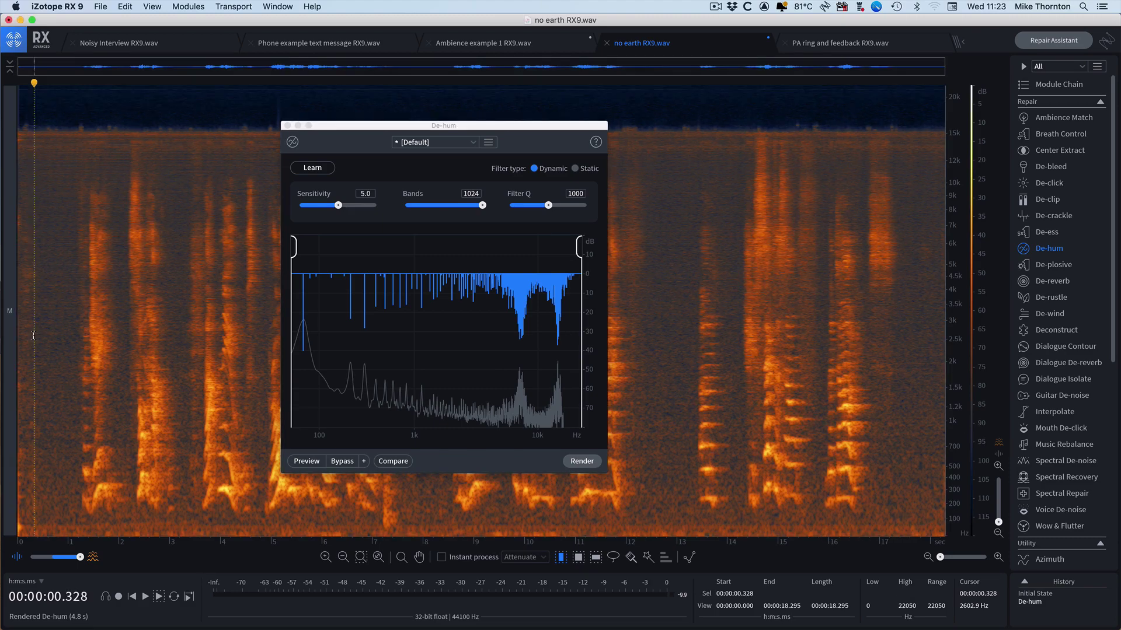
pyautogui.press('space')
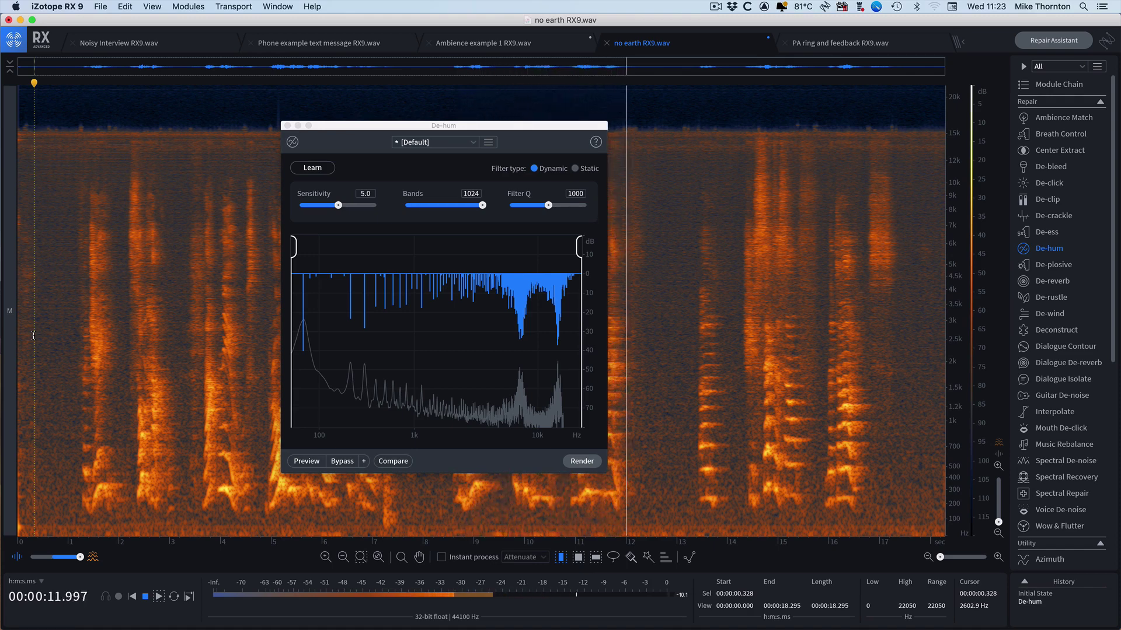
pyautogui.press('space')
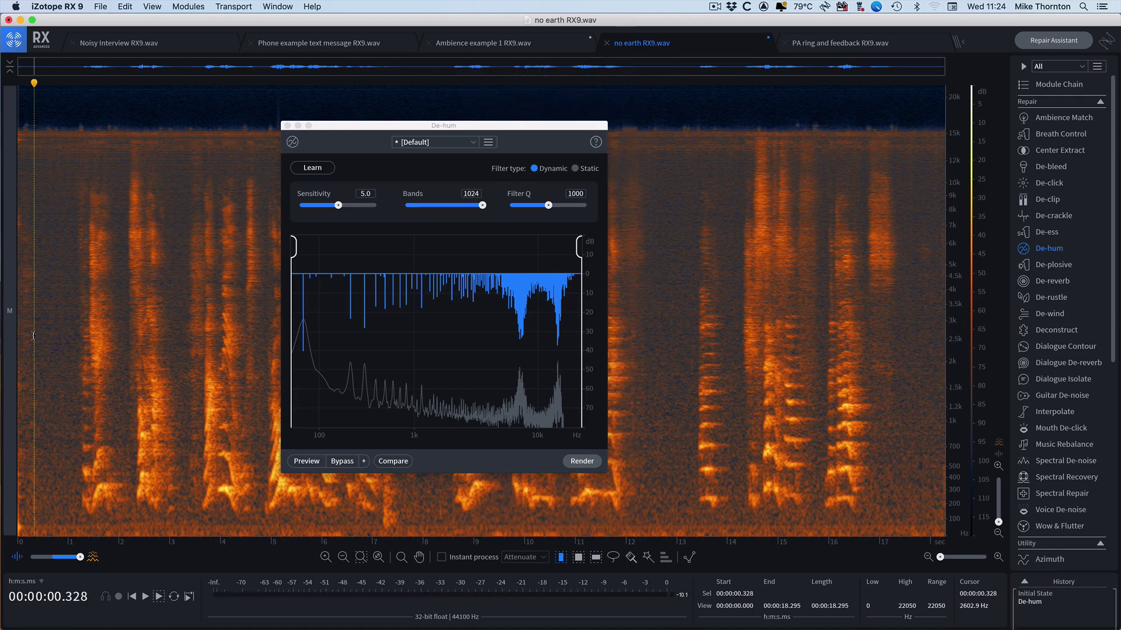